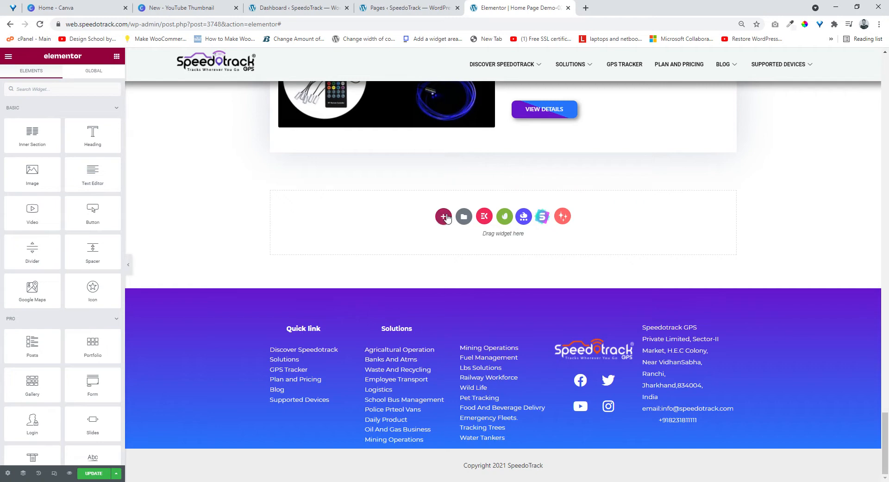
- Add a single-column section in the empty area above the footer and open its settings
click(446, 217)
click(386, 240)
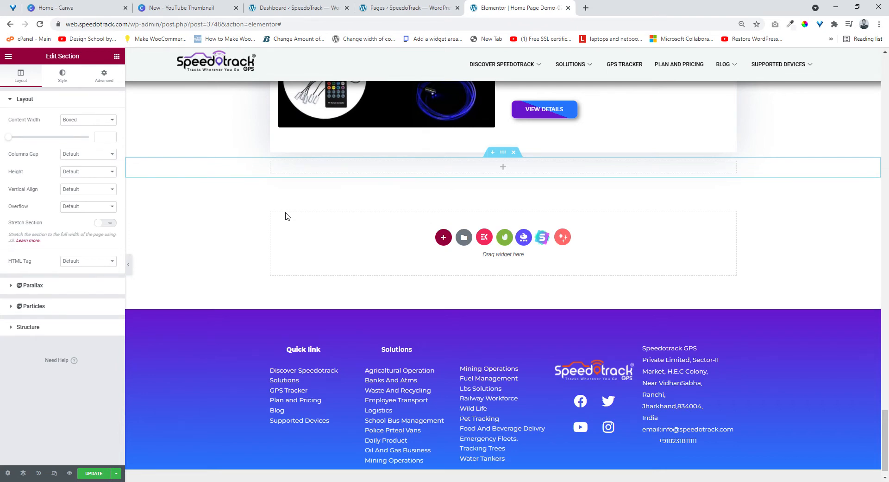
right_click(508, 153)
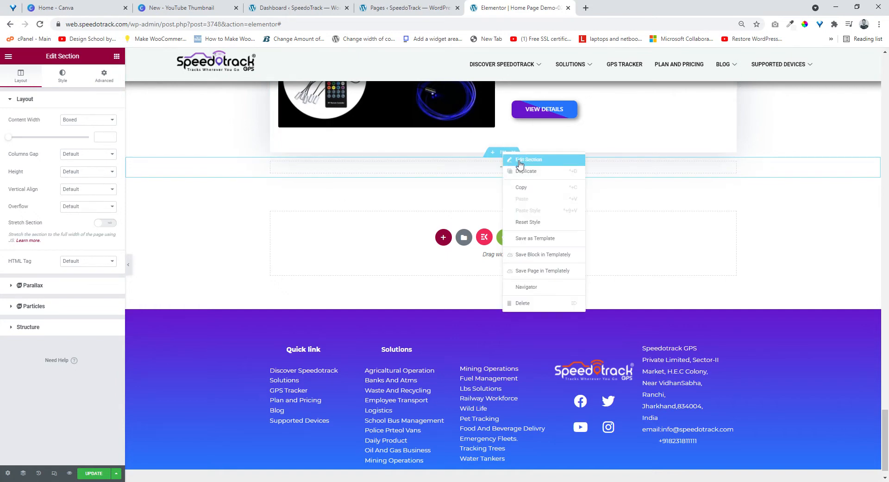
click(517, 163)
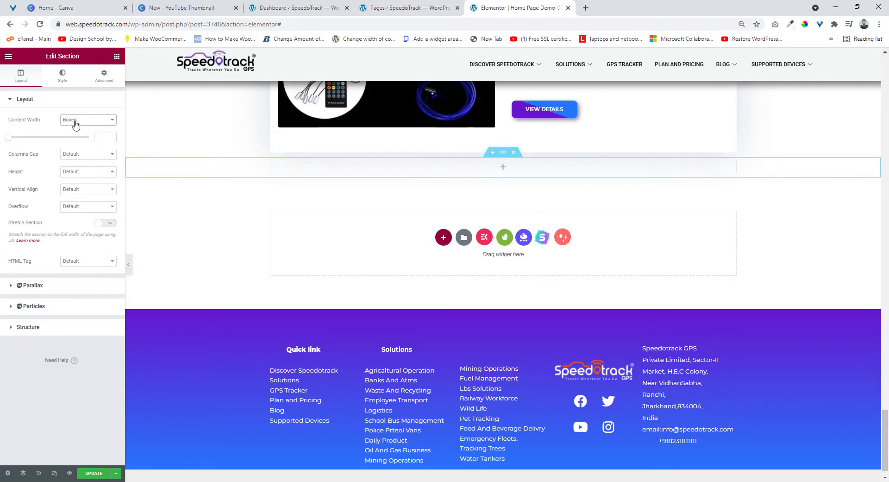
- Set the new section's content width to Full Width
click(76, 99)
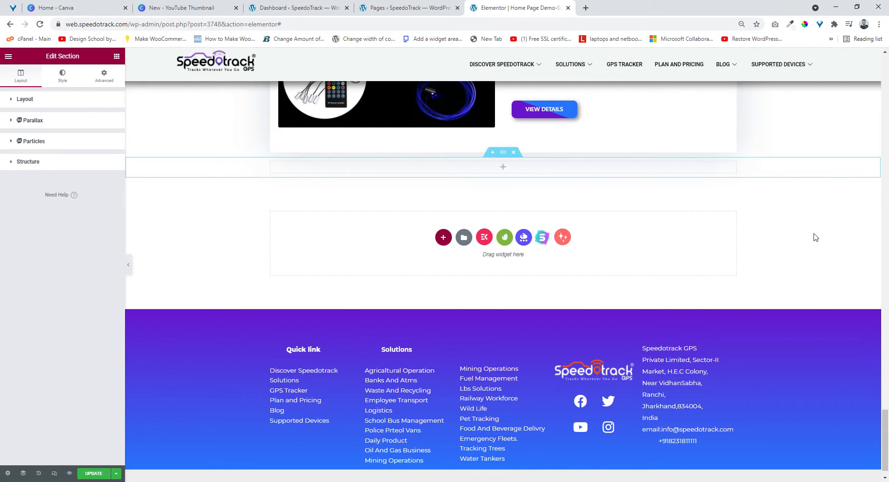
click(11, 100)
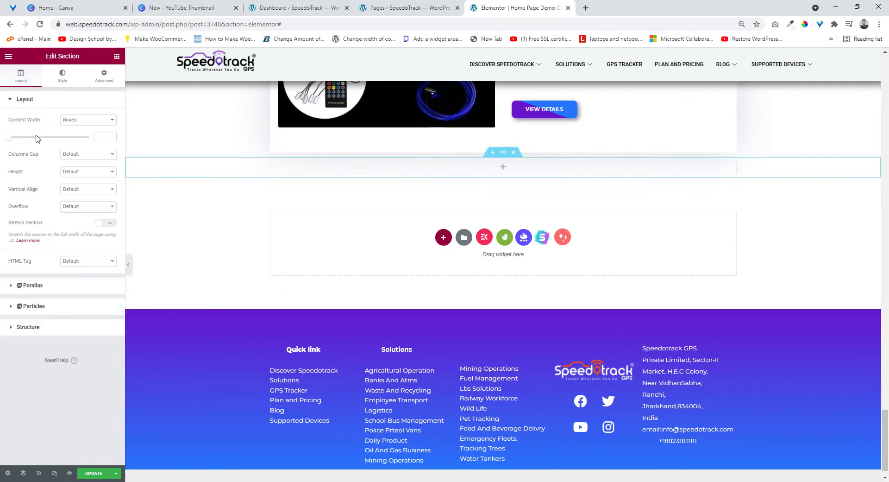
click(85, 139)
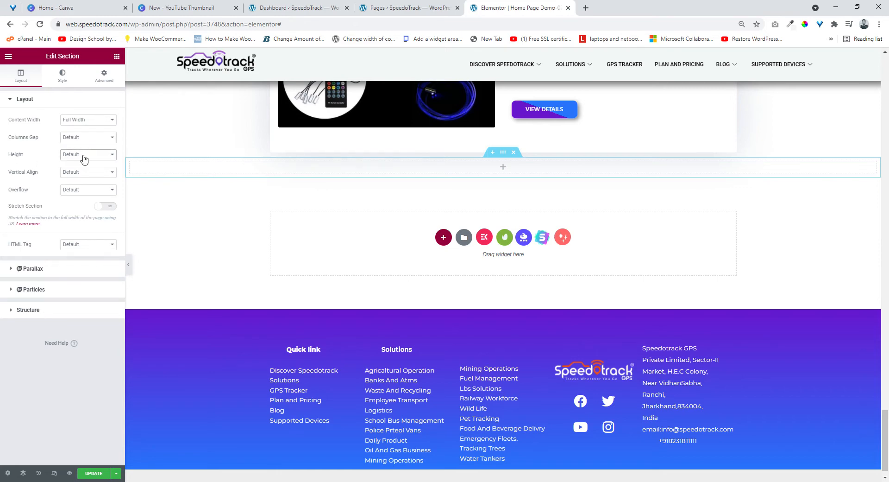
- Set the section's height to Min Height with a minimum height of 320 px
click(94, 173)
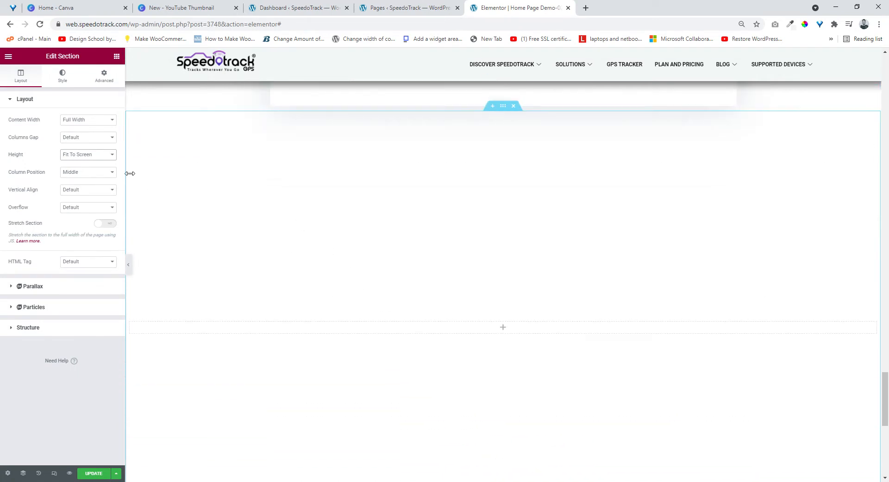
click(80, 180)
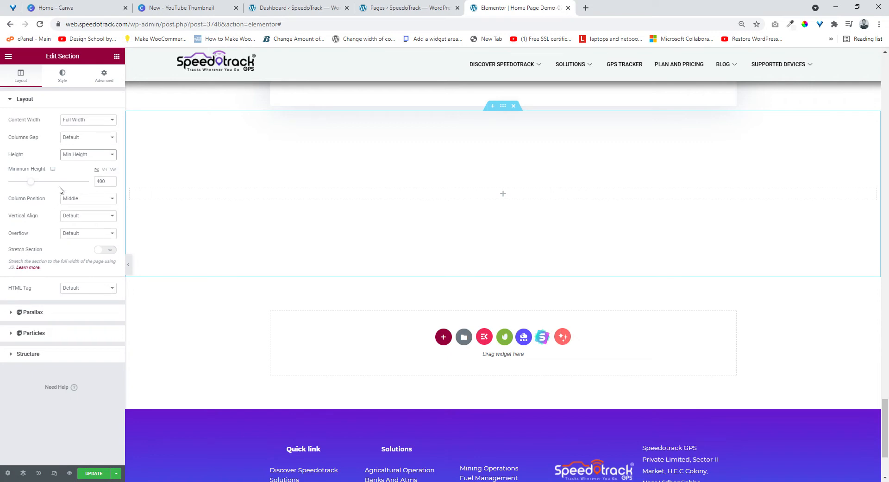
mouse_move(31, 182)
mouse_down()
mouse_move(51, 185)
mouse_move(29, 184)
mouse_up()
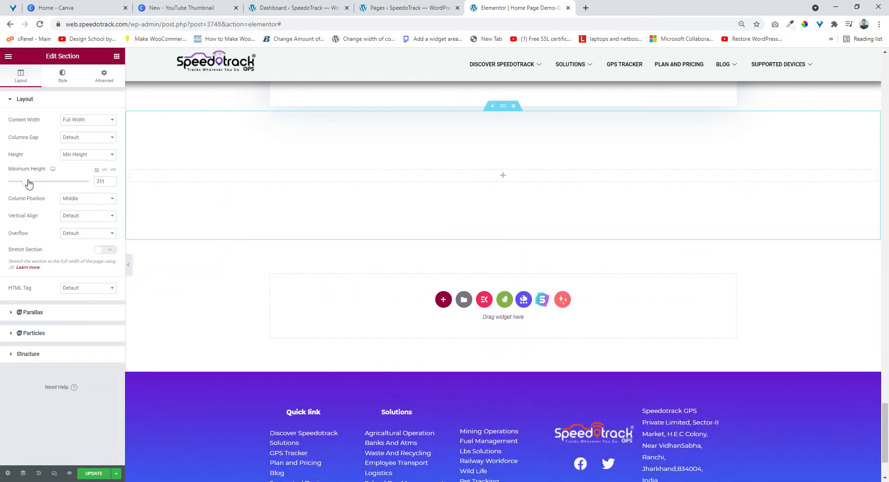
double_click(109, 185)
text(320)
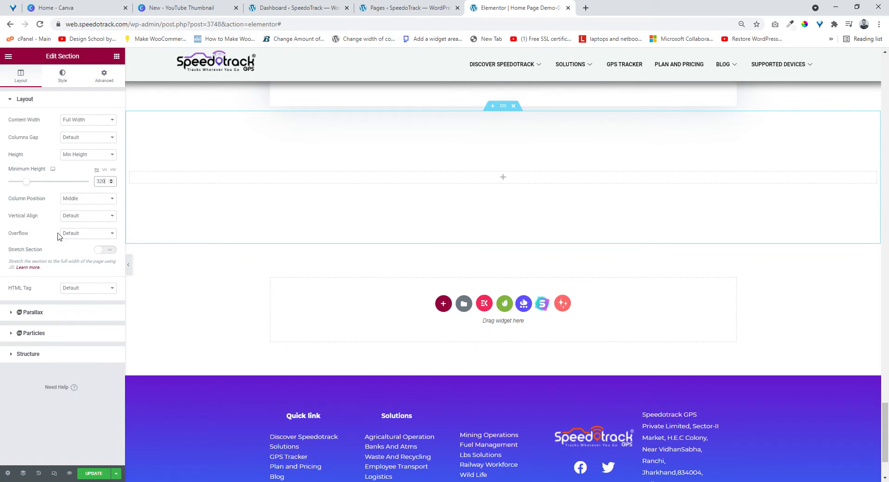
click(83, 199)
click(85, 216)
key(Down)
- Add a Heading widget to the new section and set its title to "Elementor Tutorial for Heading"
click(116, 57)
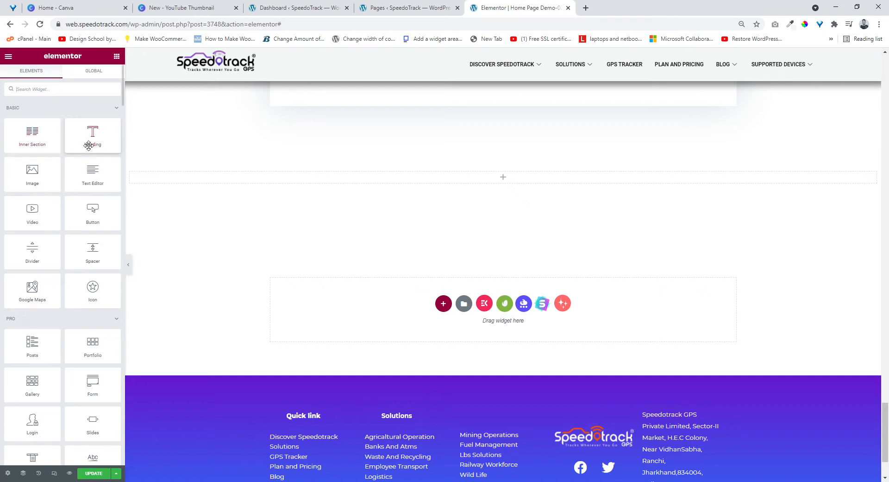
drag(90, 140, 540, 186)
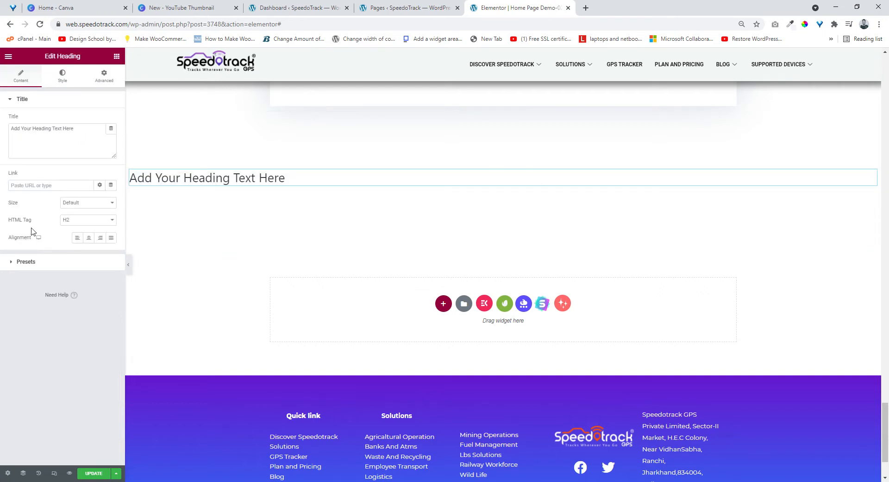
click(243, 180)
drag(81, 132, 2, 131)
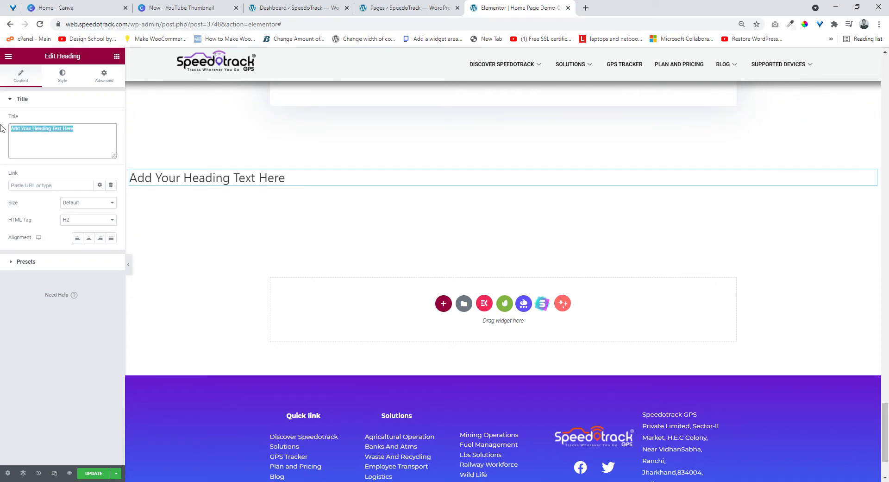
text(Elementor Tutorial for Heading)
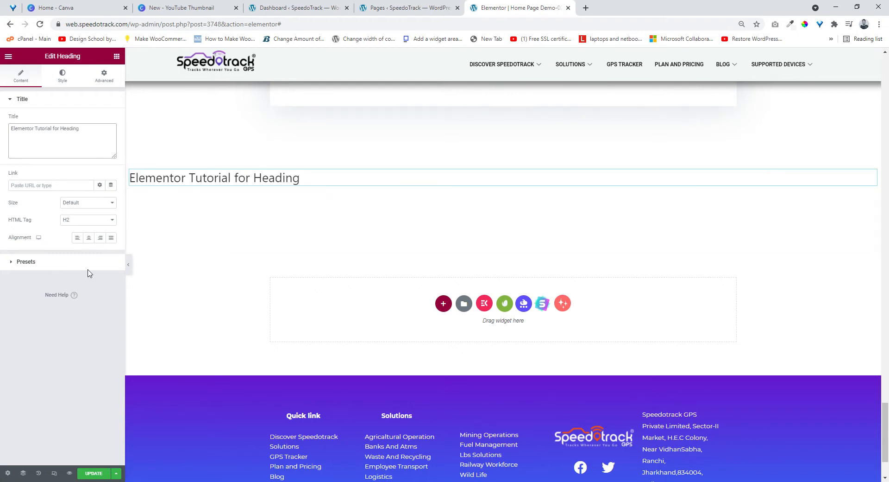
- Set the heading's HTML tag to H1 and center its alignment
click(26, 187)
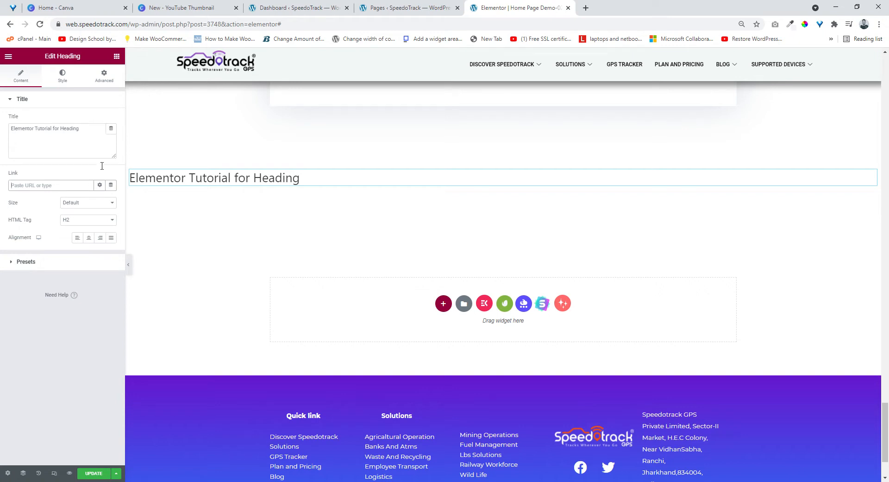
click(77, 222)
click(73, 228)
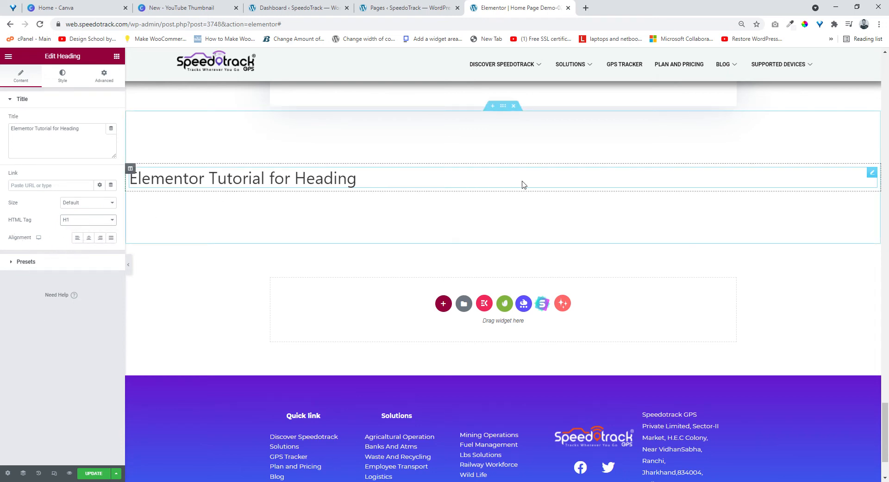
click(94, 238)
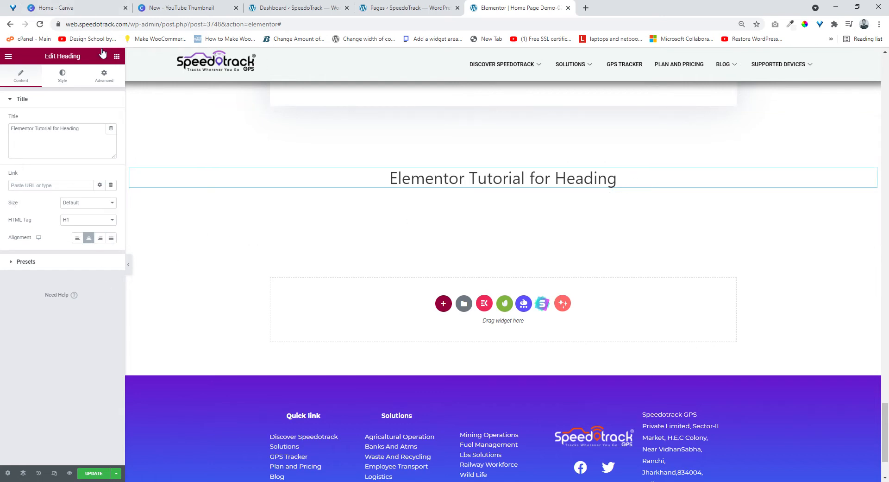
- Give the heading a solid border in bright violet, about #5E04FF
click(109, 79)
click(44, 336)
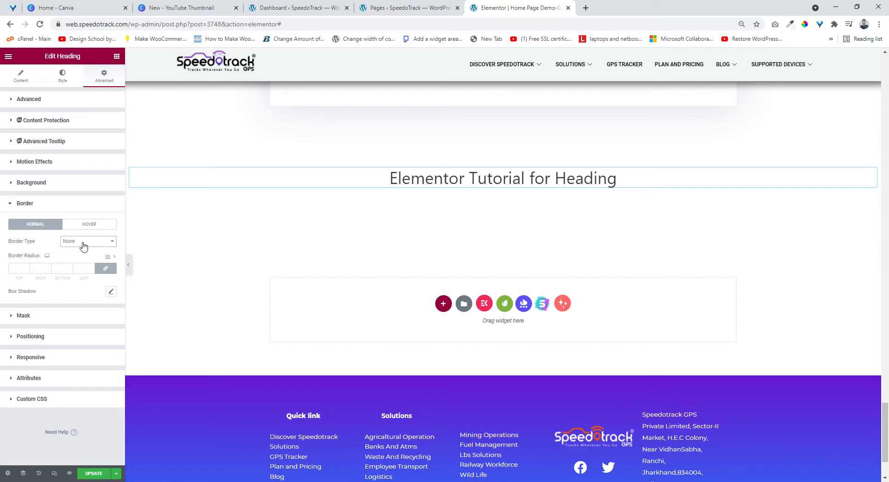
click(91, 260)
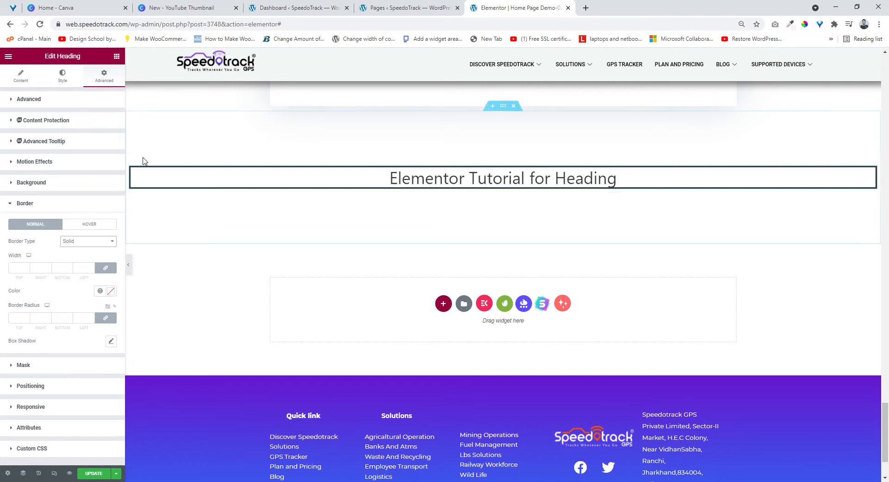
click(110, 291)
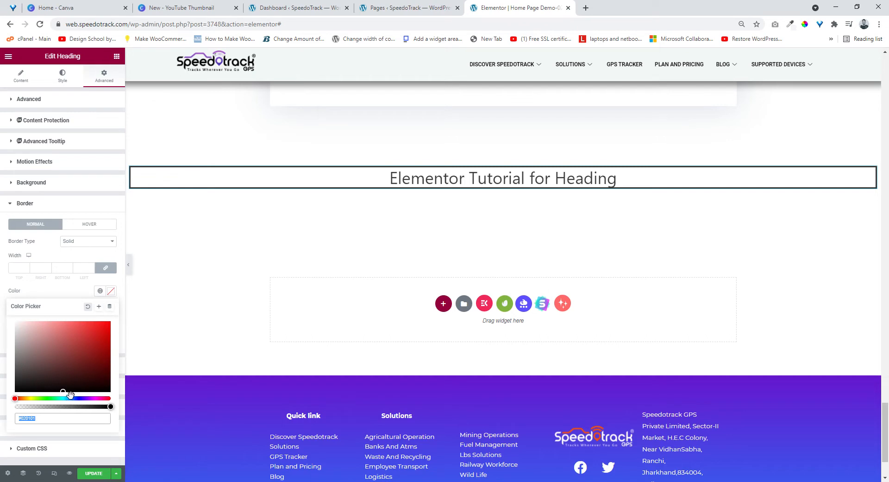
drag(70, 388, 117, 329)
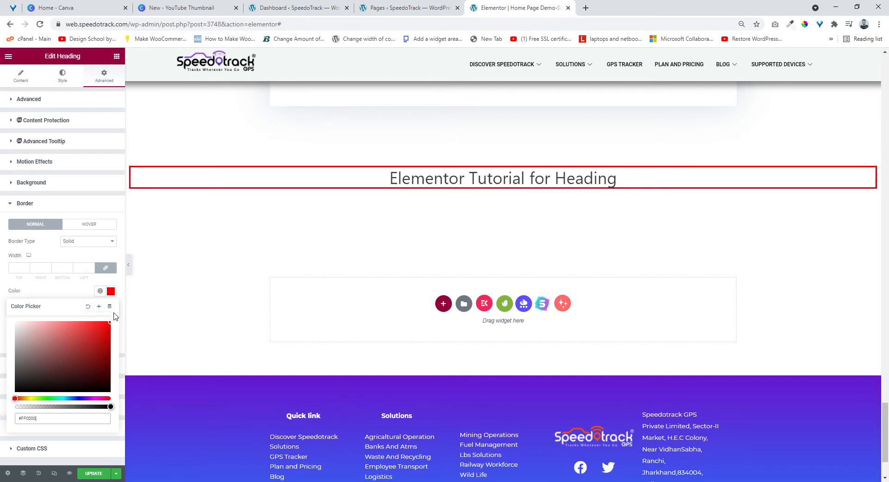
mouse_move(115, 316)
mouse_down()
mouse_move(116, 340)
mouse_move(67, 389)
mouse_move(55, 382)
mouse_move(65, 403)
mouse_move(91, 404)
mouse_up()
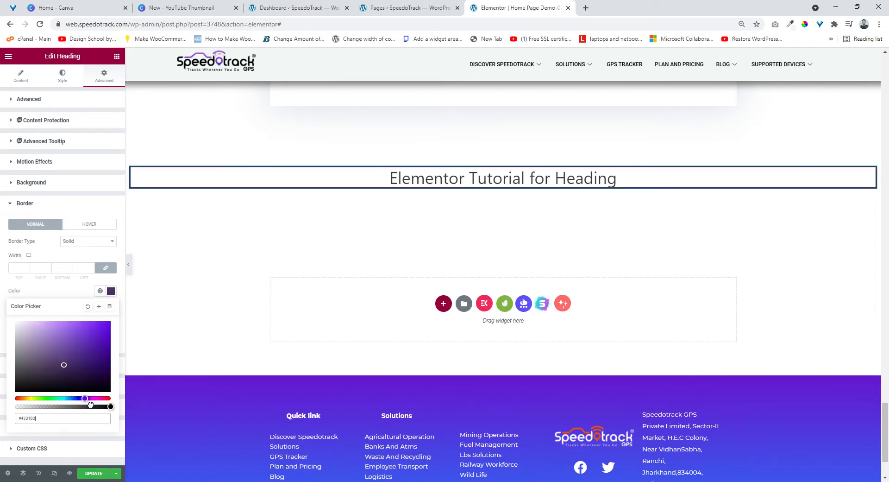
drag(66, 373, 109, 315)
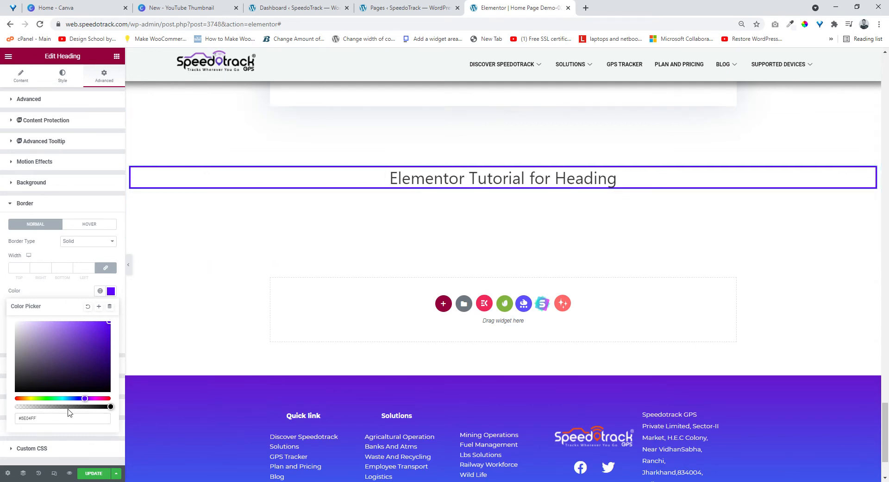
- Set the heading's text color to red, about #DF0000
click(21, 78)
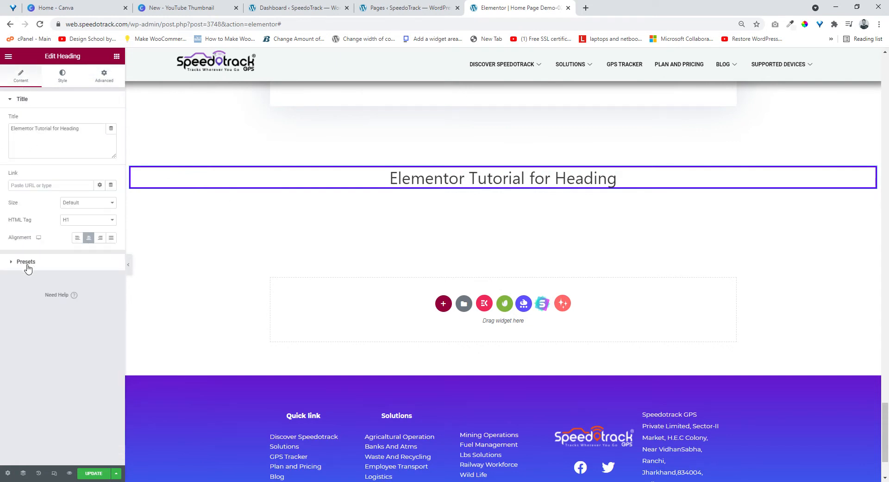
click(66, 79)
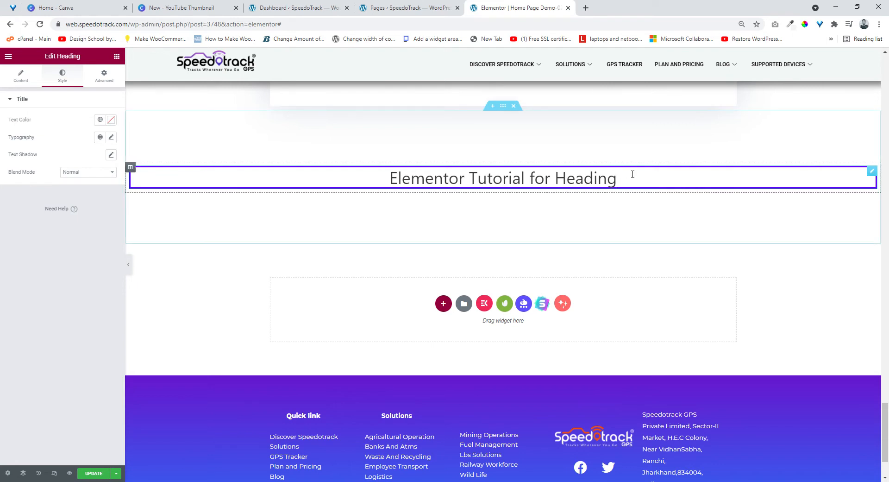
click(111, 120)
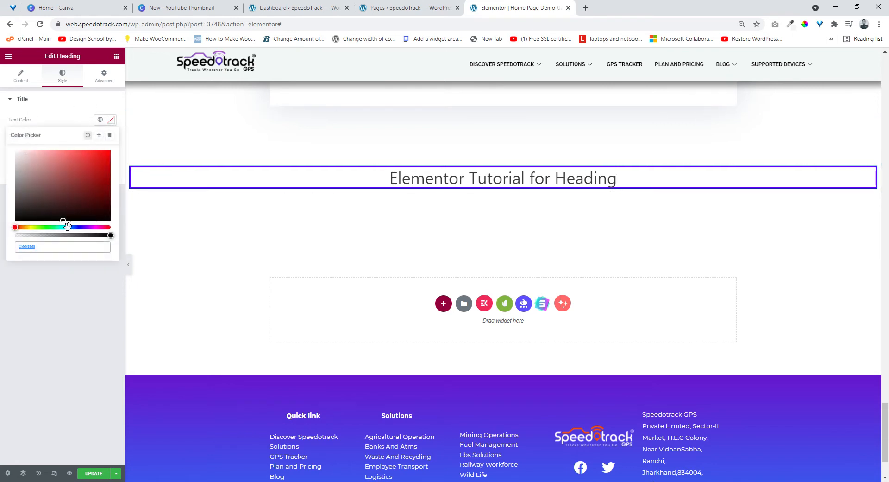
drag(65, 222, 112, 162)
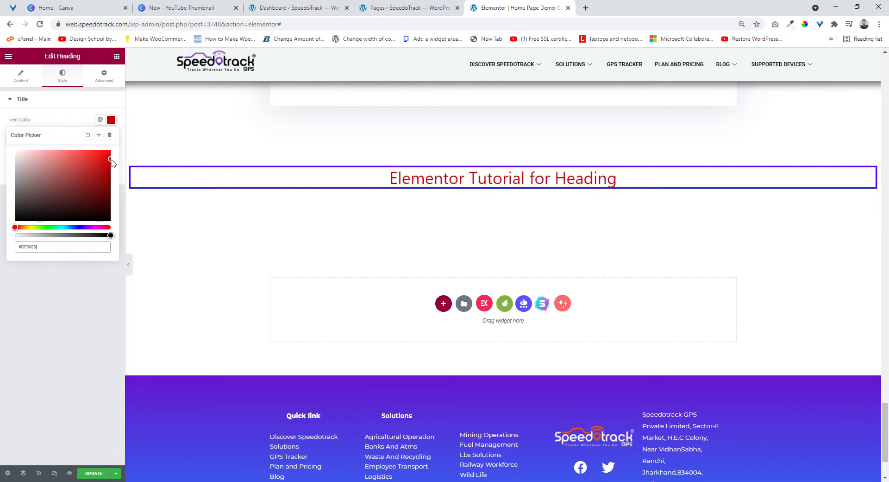
click(44, 285)
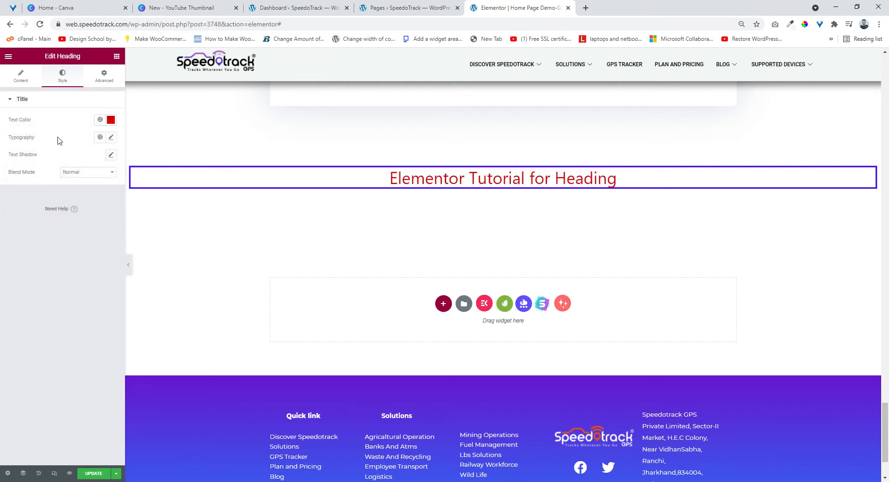
- Set the heading's typography to the Open Sans font family at 45 px
click(111, 138)
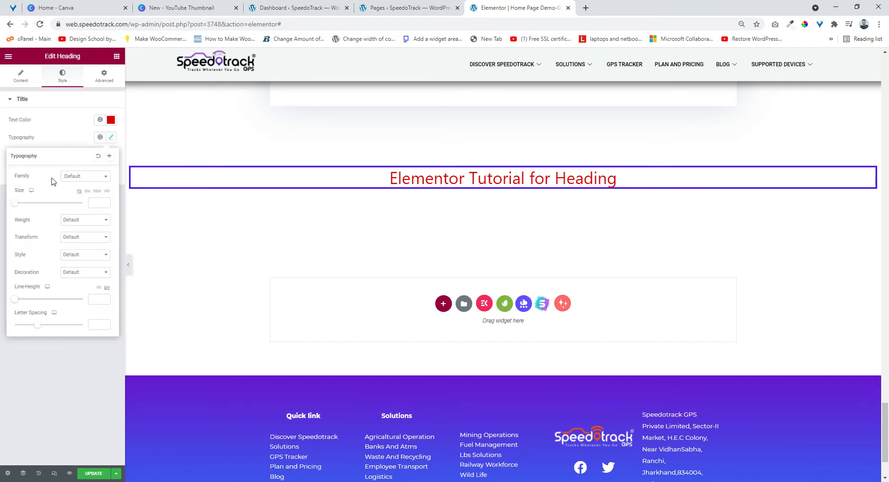
click(95, 178)
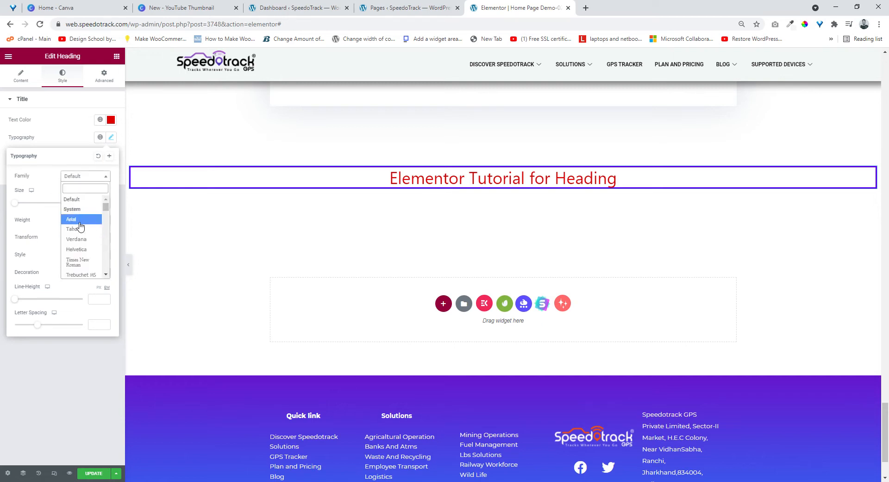
scroll(86, 234, down, 6)
scroll(86, 234, down, 10)
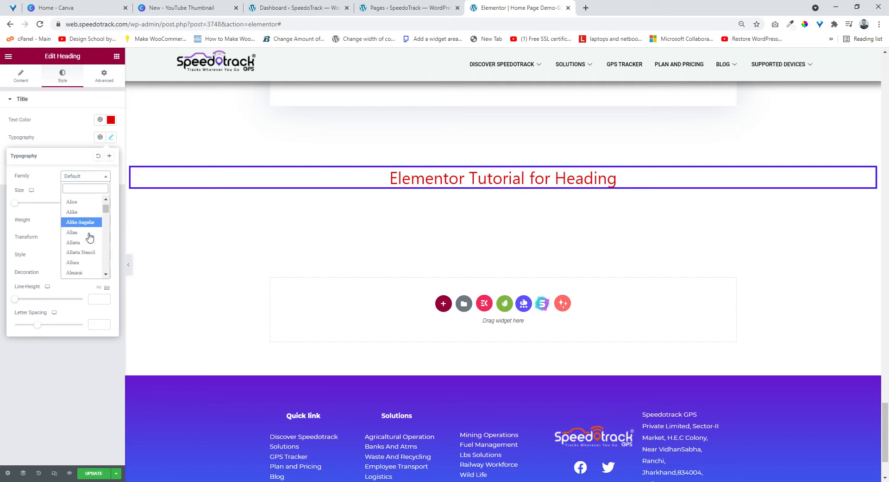
scroll(88, 232, up, 10)
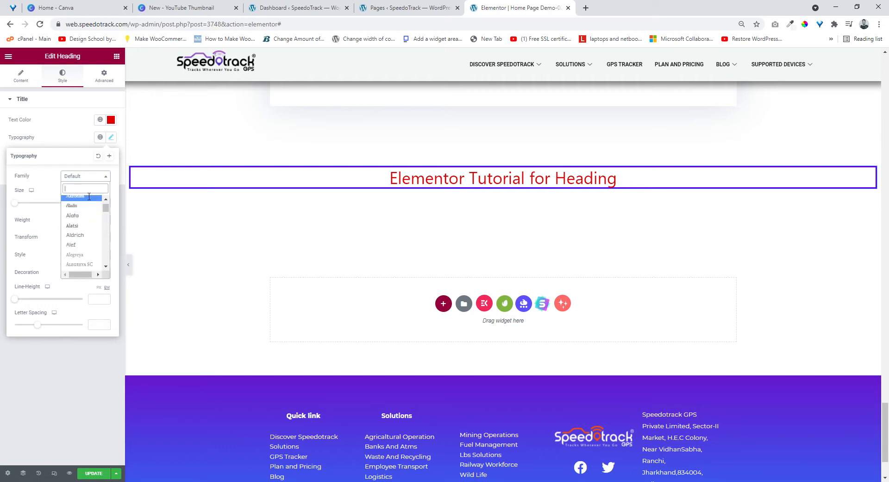
text(open)
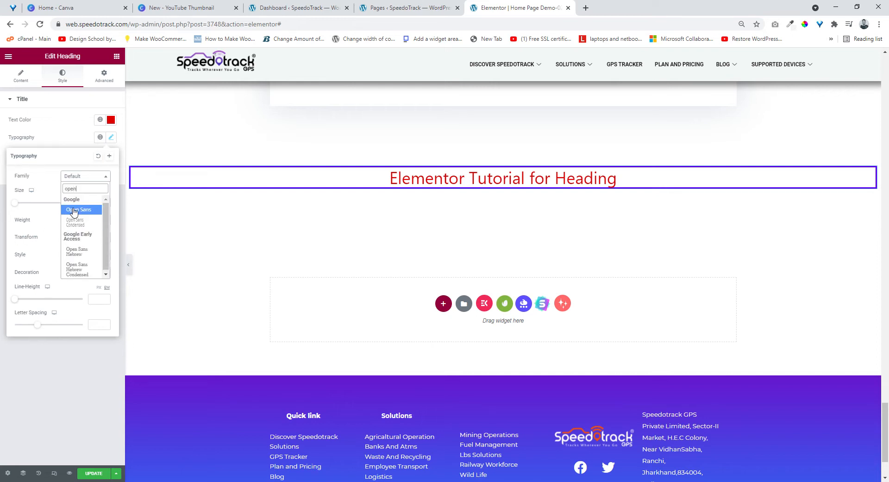
click(74, 211)
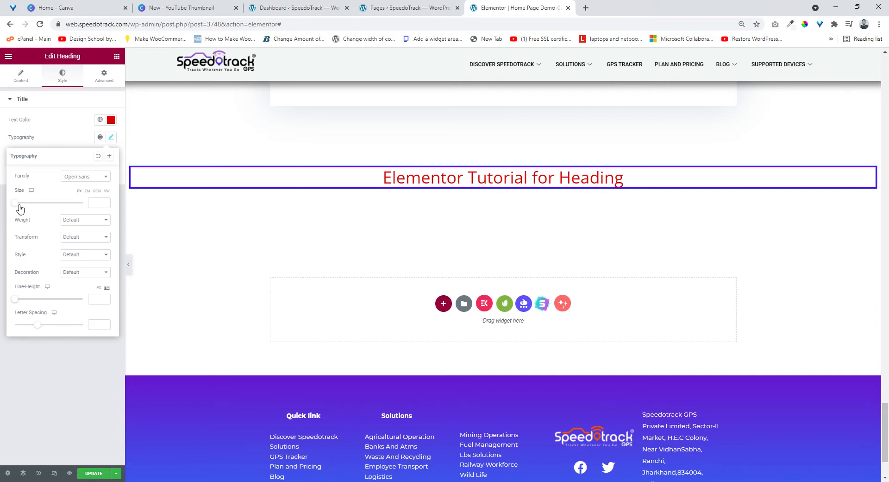
drag(20, 210, 34, 208)
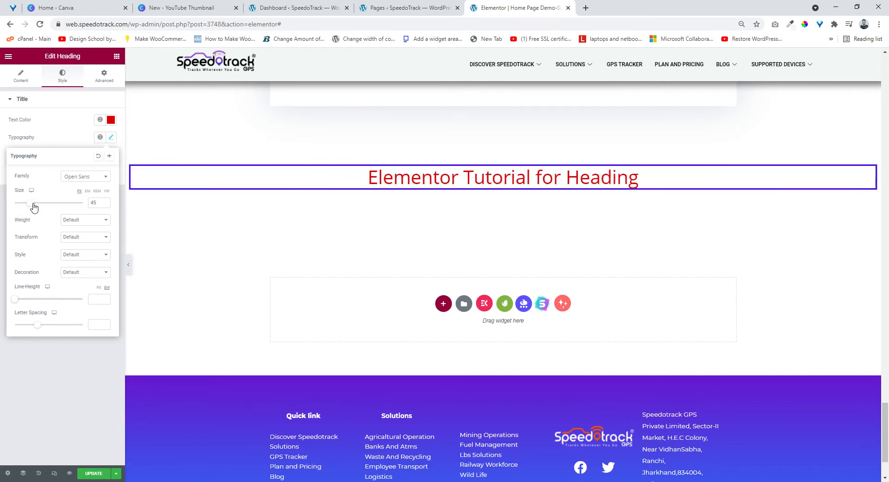
- Set the heading's font size to 40 px and its weight to 700
double_click(102, 205)
text(30)
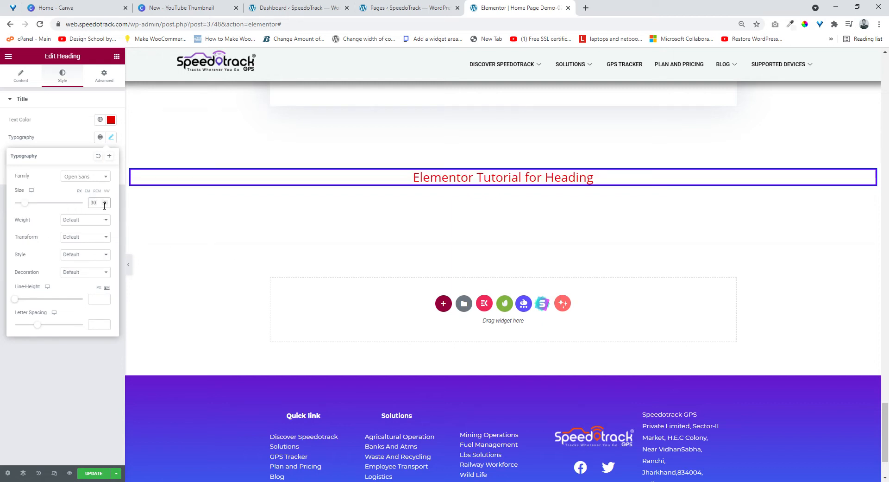
double_click(90, 206)
text(40)
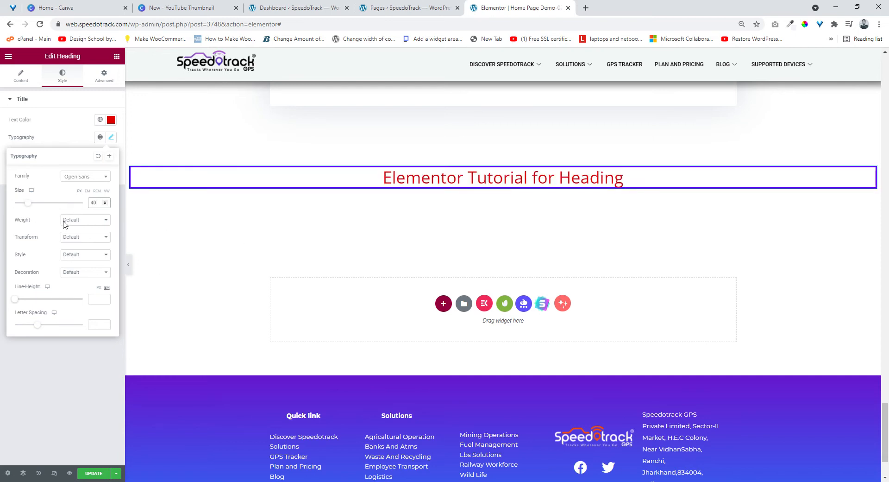
key(Tab)
click(68, 271)
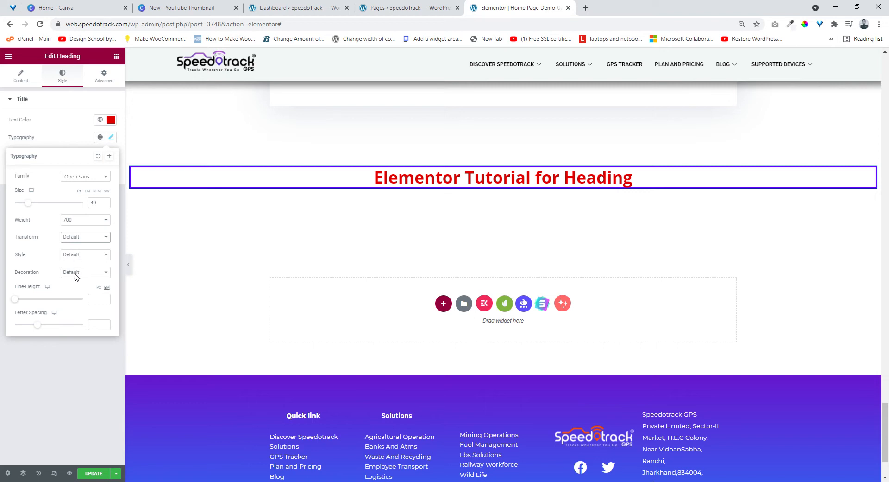
- Set the heading's typography transform to Uppercase, leaving the title text itself as entered
click(21, 75)
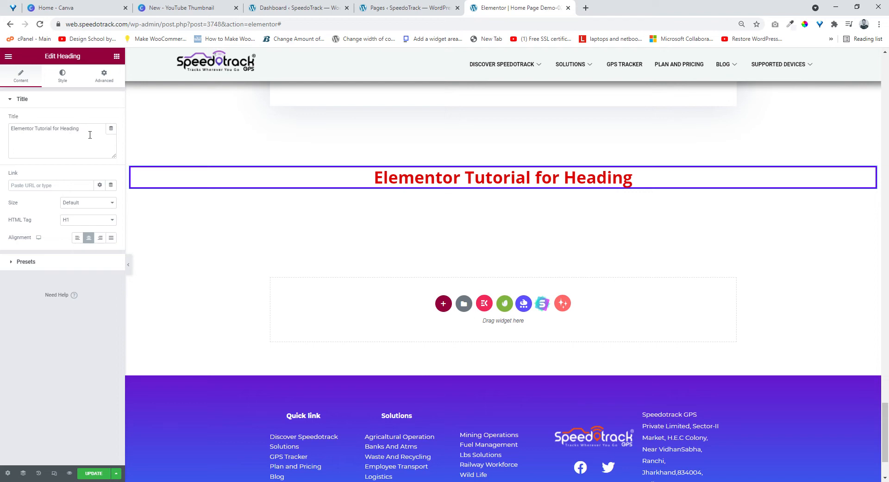
drag(90, 134, 1, 131)
click(74, 80)
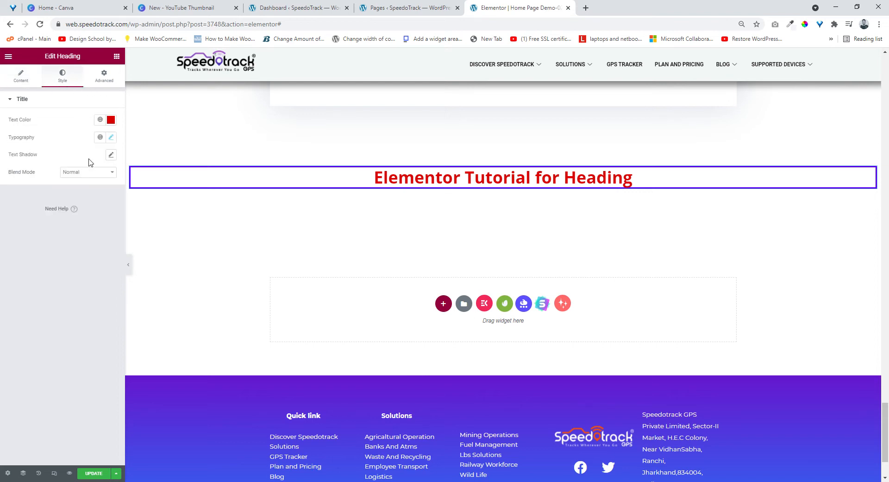
click(116, 137)
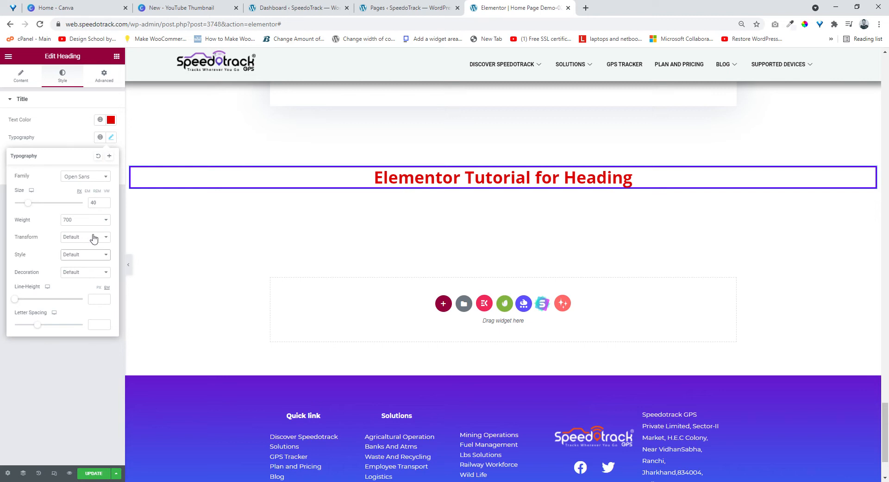
click(83, 255)
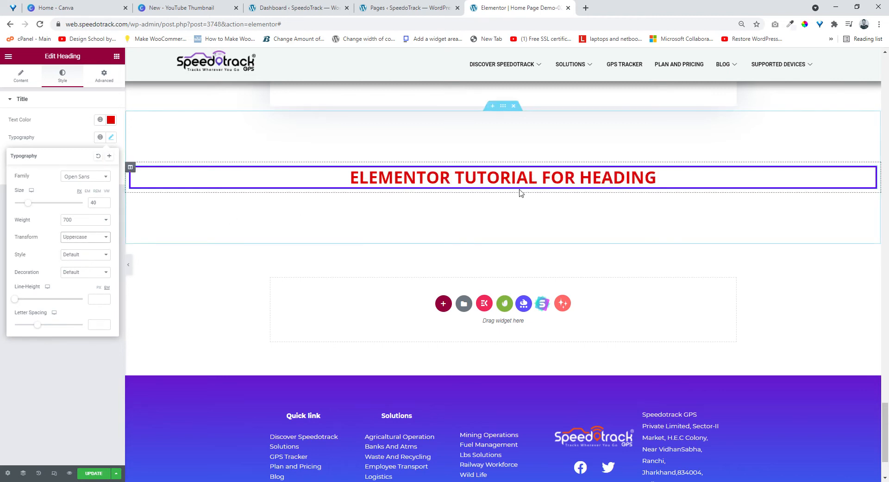
- Try the Italic style and the Underline, Overline, Line Through and None decorations on the heading, returning style and decoration to Default
click(74, 281)
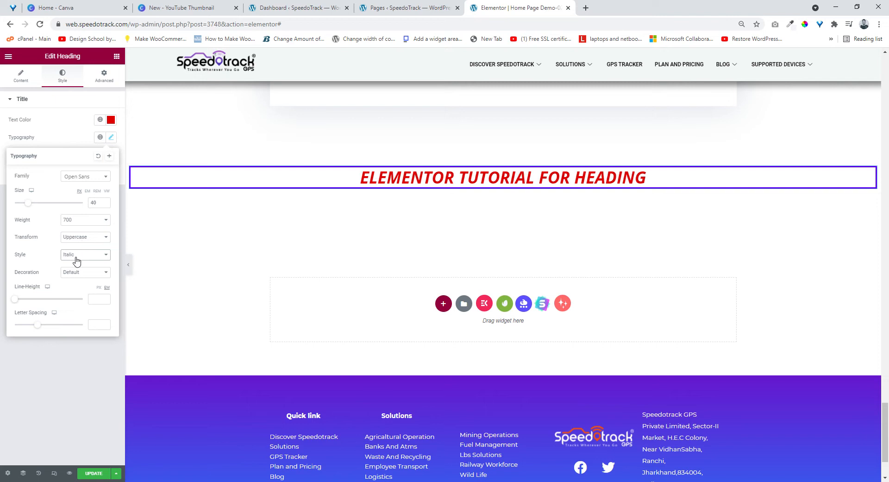
click(81, 266)
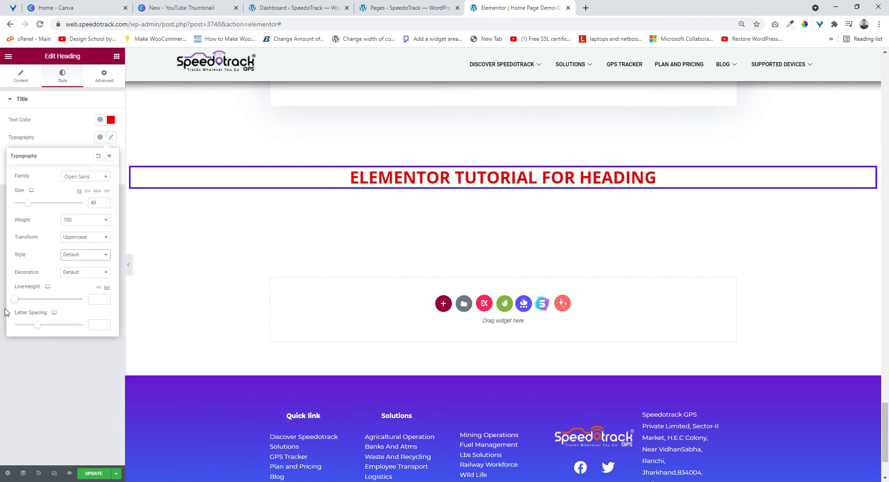
click(77, 274)
click(84, 291)
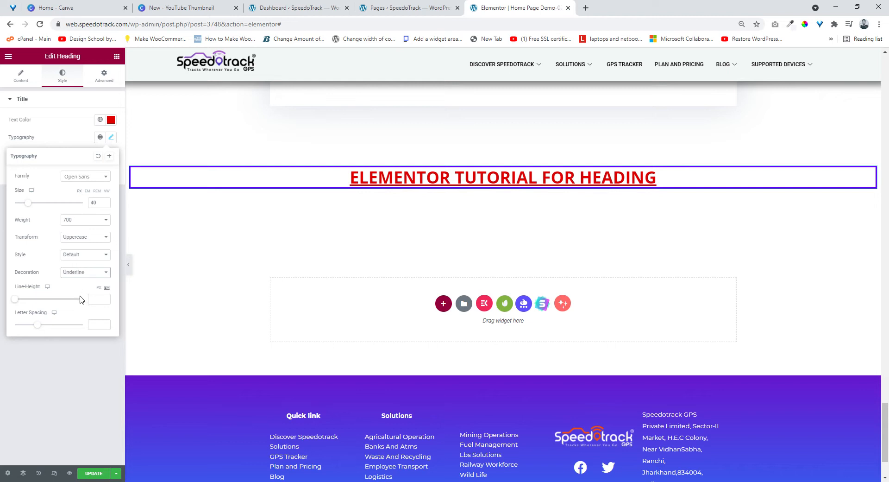
click(82, 299)
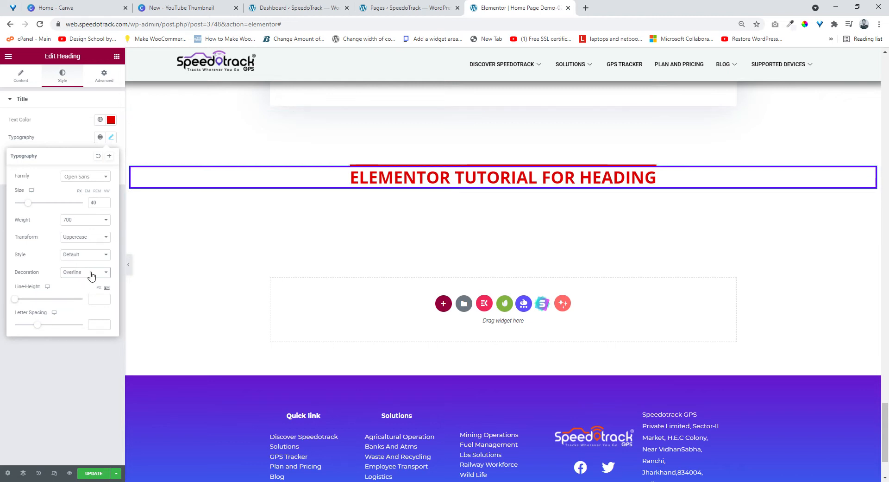
click(91, 277)
click(79, 305)
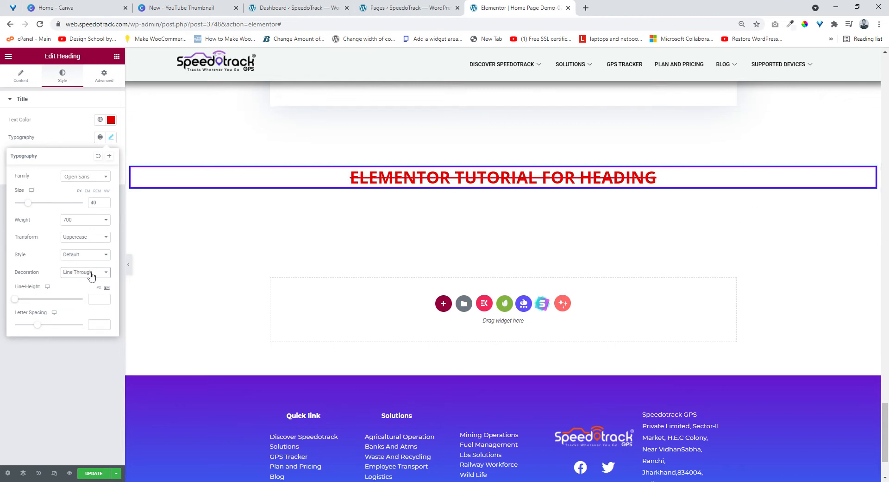
click(90, 277)
click(73, 312)
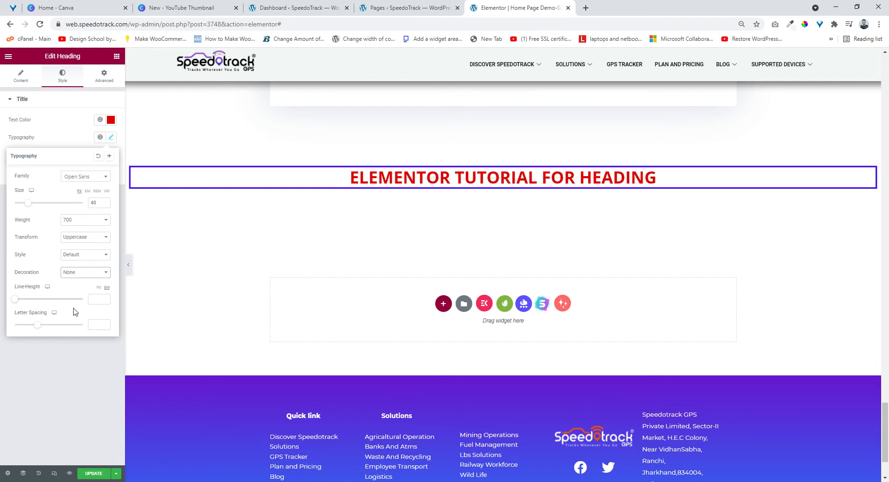
click(88, 278)
click(85, 284)
- Switch the heading's line height unit to pixels and set the line height to 50 px
drag(19, 304, 28, 304)
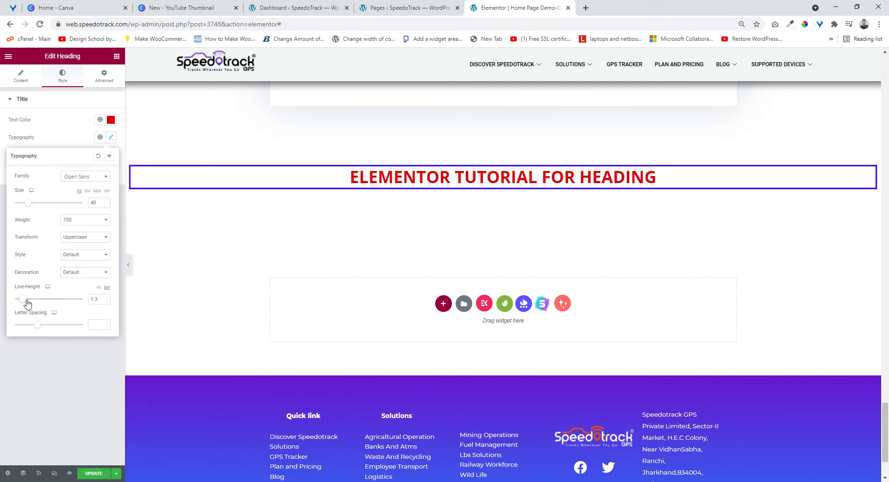
click(100, 288)
drag(101, 299, 64, 301)
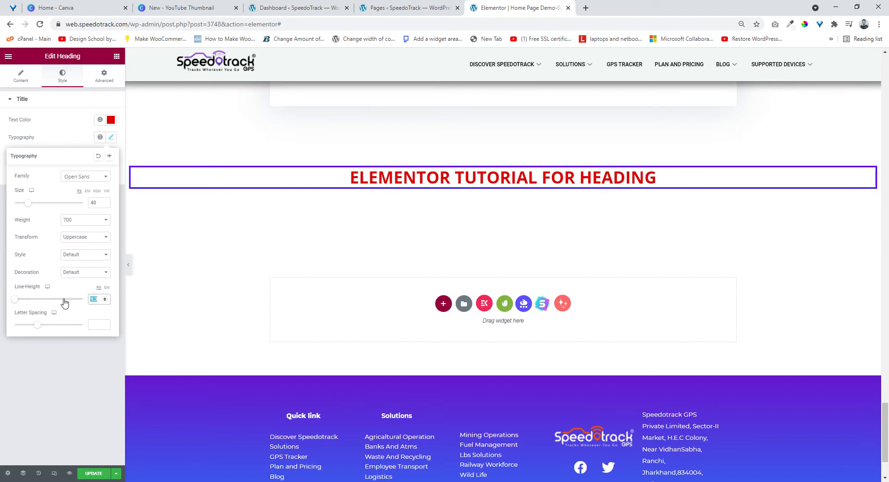
text(1)
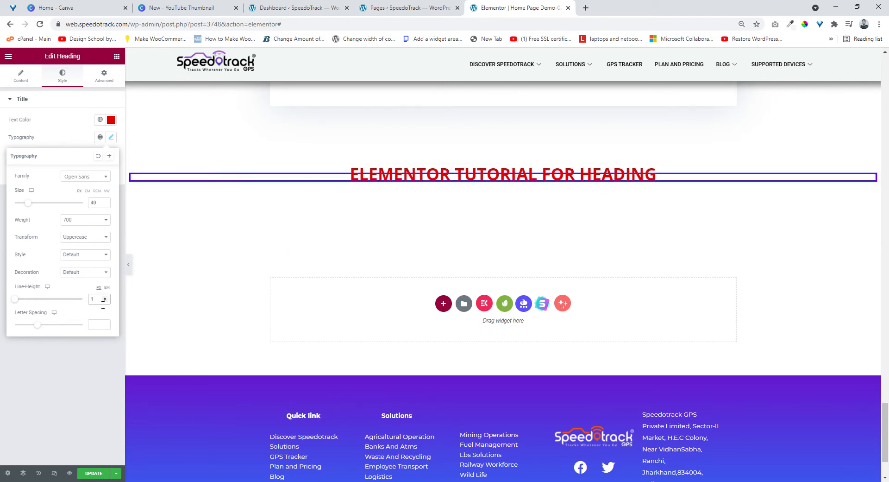
drag(18, 305, 24, 305)
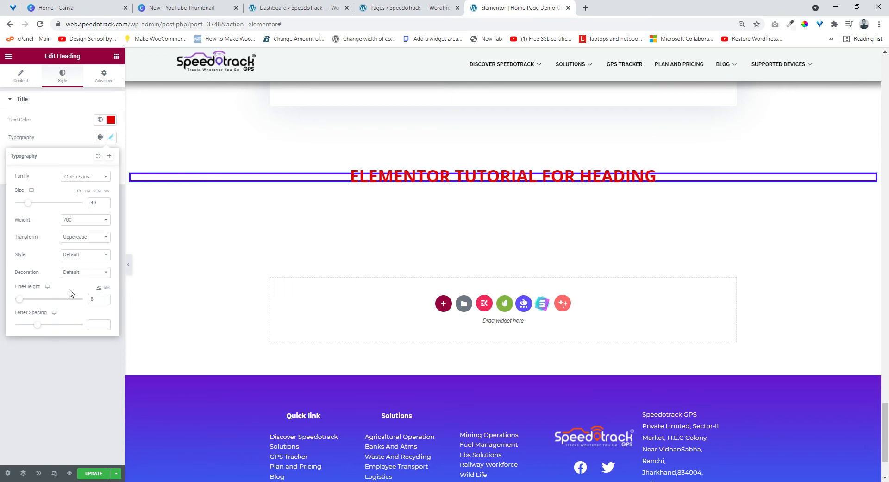
drag(21, 299, 54, 301)
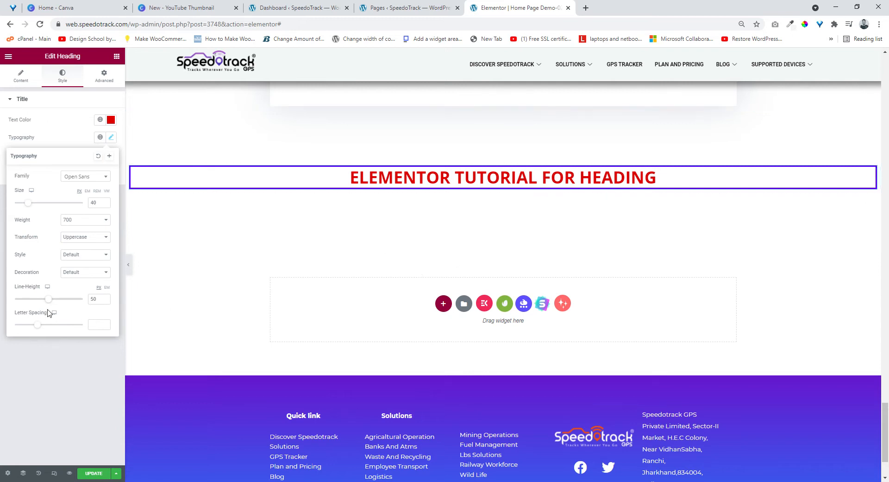
- Set the heading's letter spacing to 1 and close the typography settings
drag(41, 327, 47, 327)
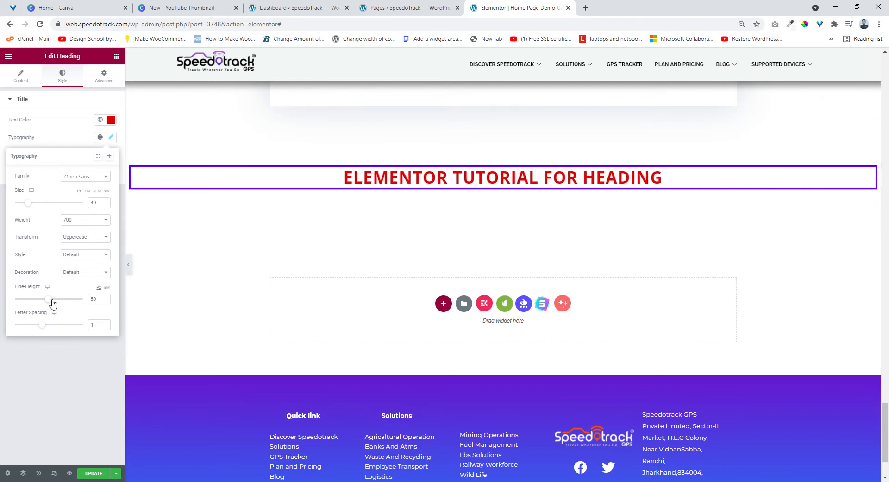
drag(53, 303, 54, 305)
key(Down)
click(202, 295)
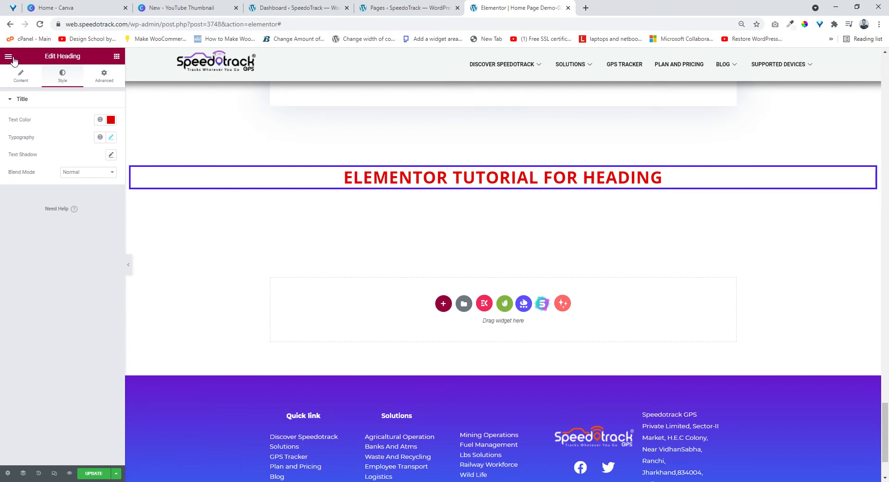
- Add a text shadow to the heading with a horizontal offset of 9, and fine-tune its vertical offset and blur
click(105, 78)
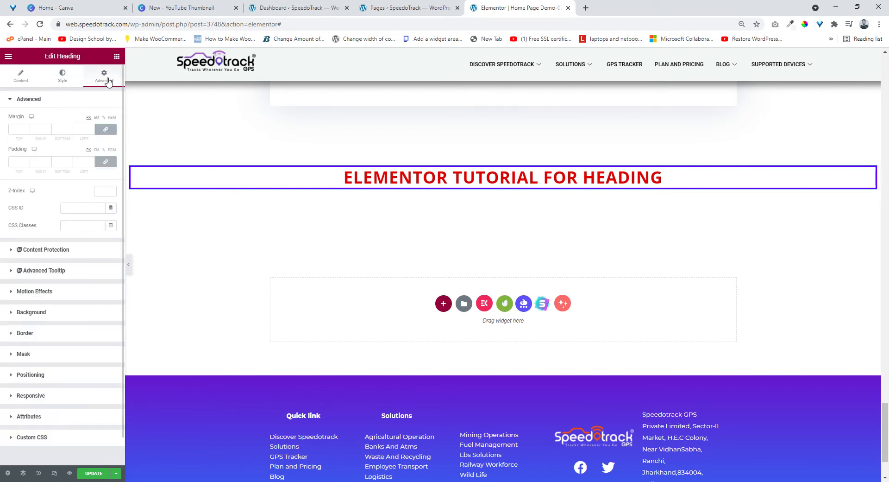
click(63, 78)
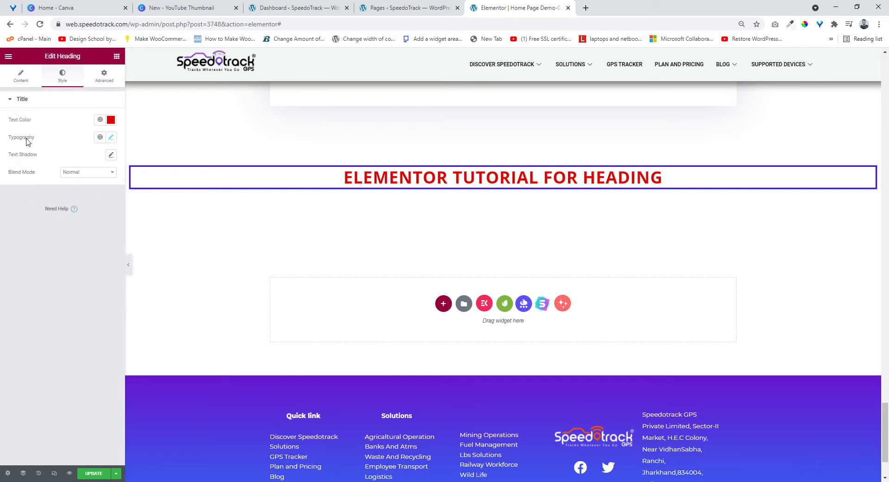
click(111, 154)
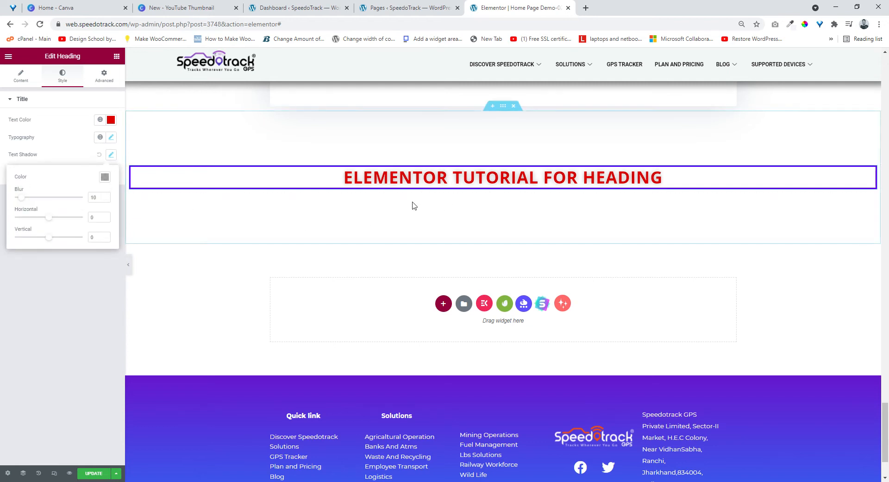
mouse_move(51, 219)
mouse_down()
mouse_move(65, 218)
mouse_move(56, 221)
mouse_up()
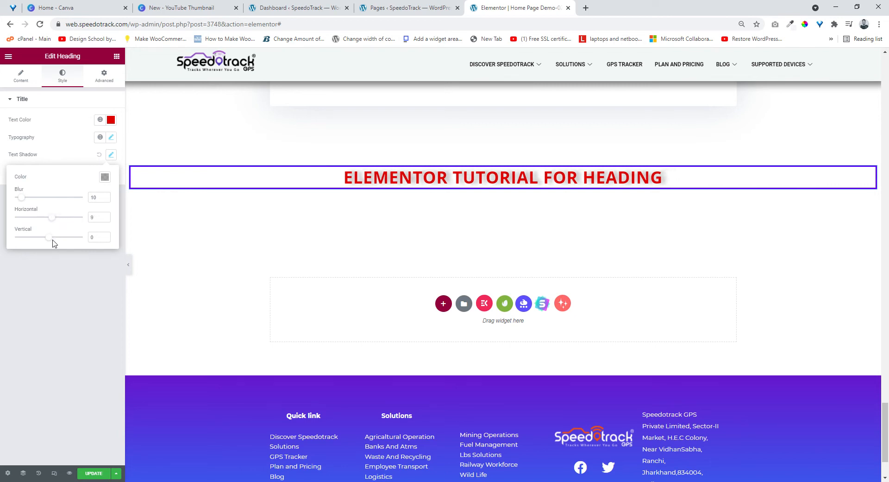
mouse_move(49, 240)
mouse_down()
mouse_move(53, 248)
mouse_move(50, 239)
mouse_up()
mouse_move(25, 198)
mouse_down()
mouse_move(39, 200)
mouse_move(23, 204)
mouse_up()
click(46, 295)
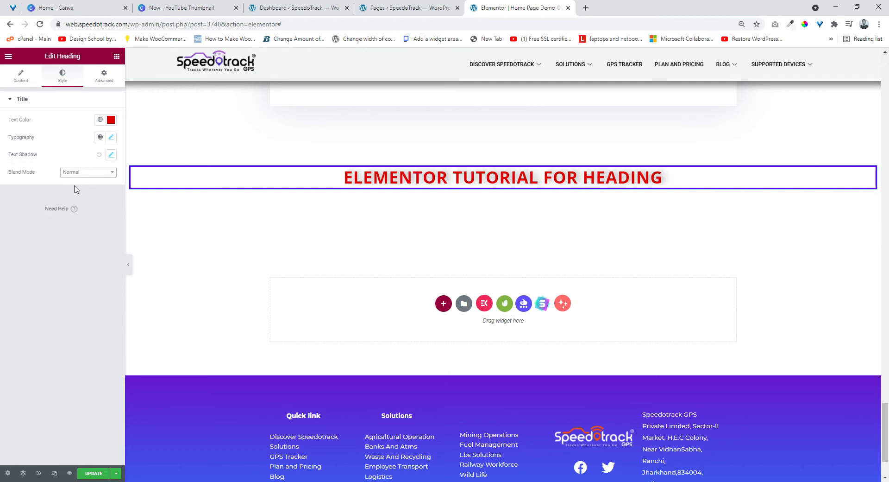
- Keep the heading's blend mode at Normal and change its alignment to left
click(77, 190)
click(105, 78)
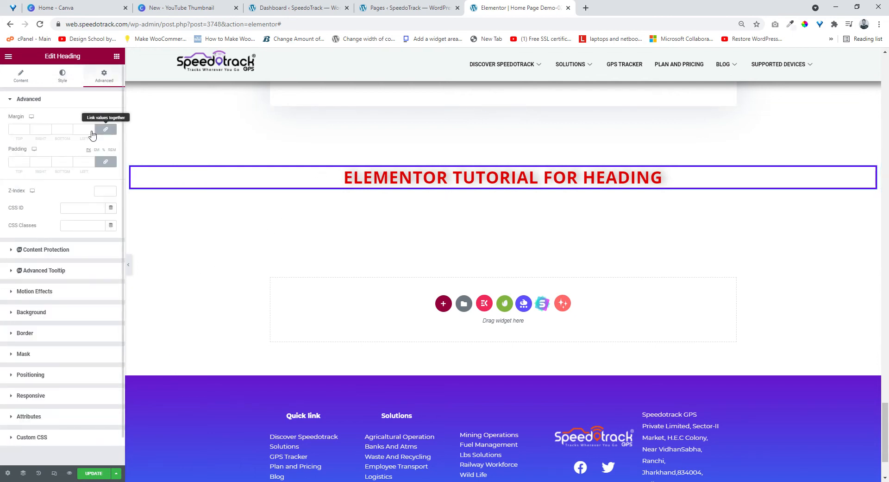
click(12, 76)
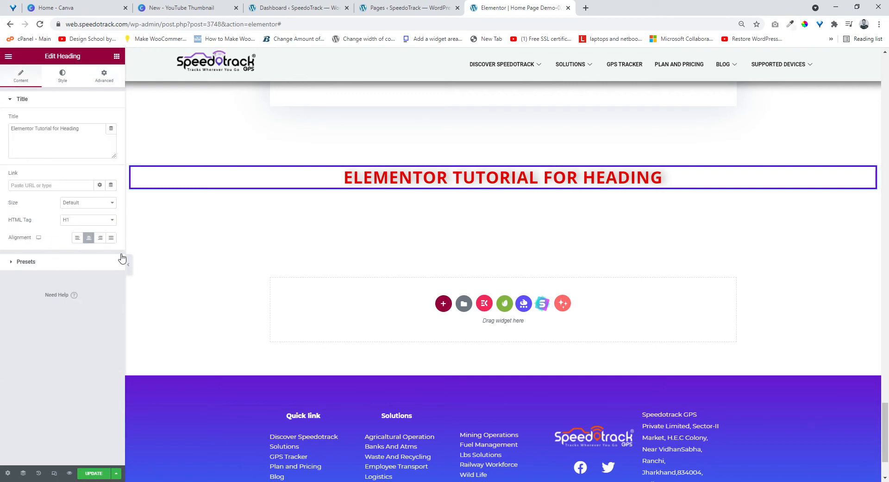
click(77, 238)
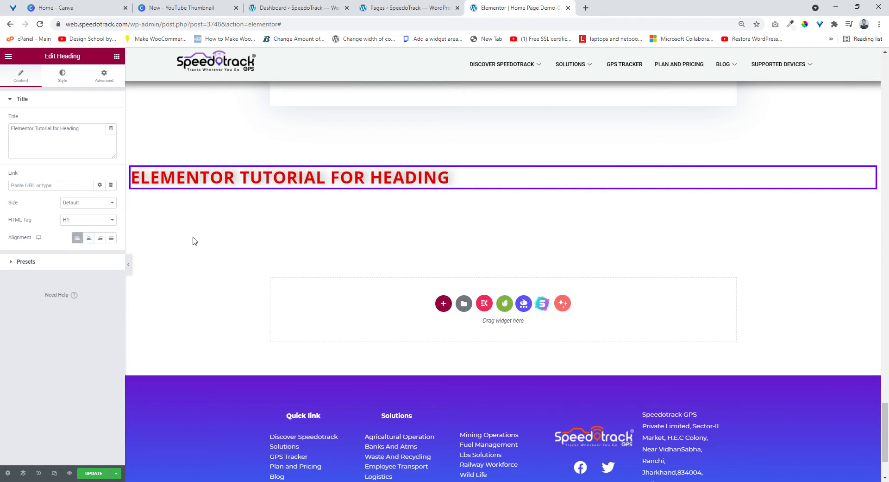
- Try linked margins of 20 px and 50 px on all sides of the heading, and clear the margin values
click(109, 75)
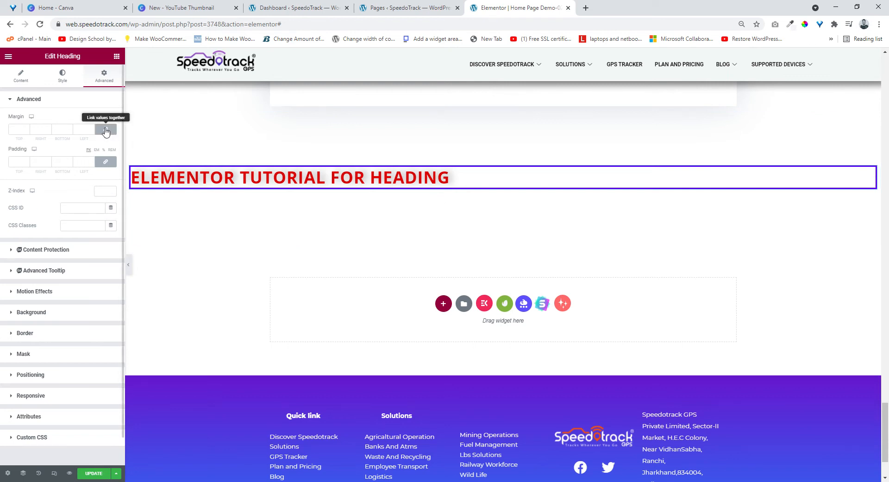
click(15, 131)
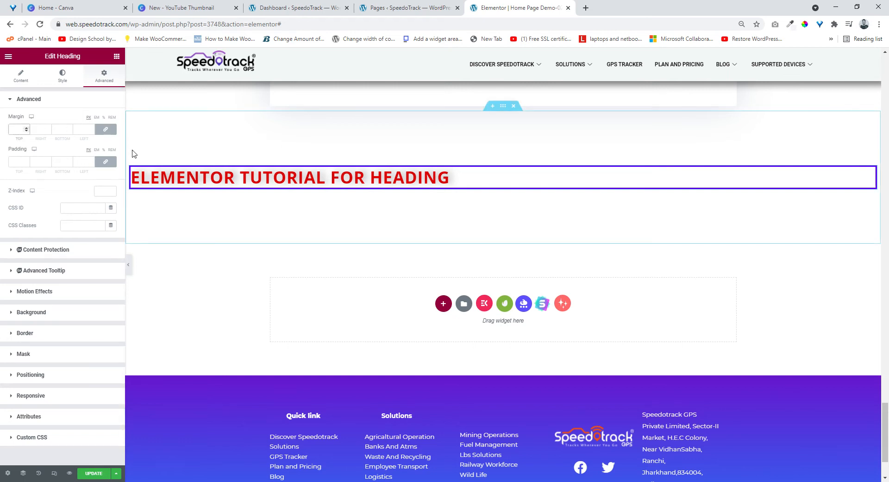
text(20)
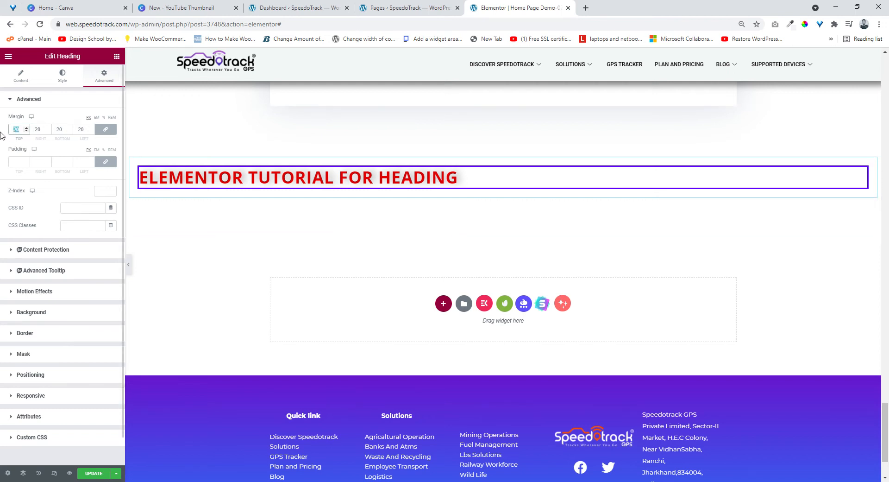
text(50)
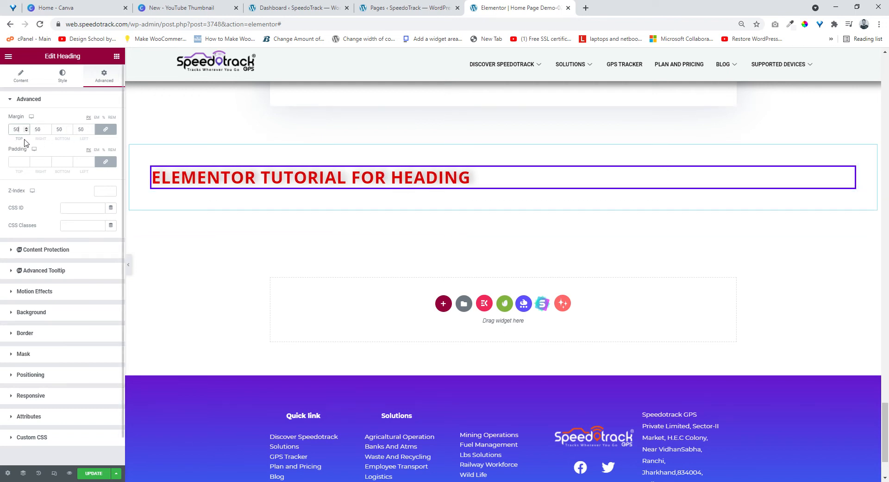
click(105, 129)
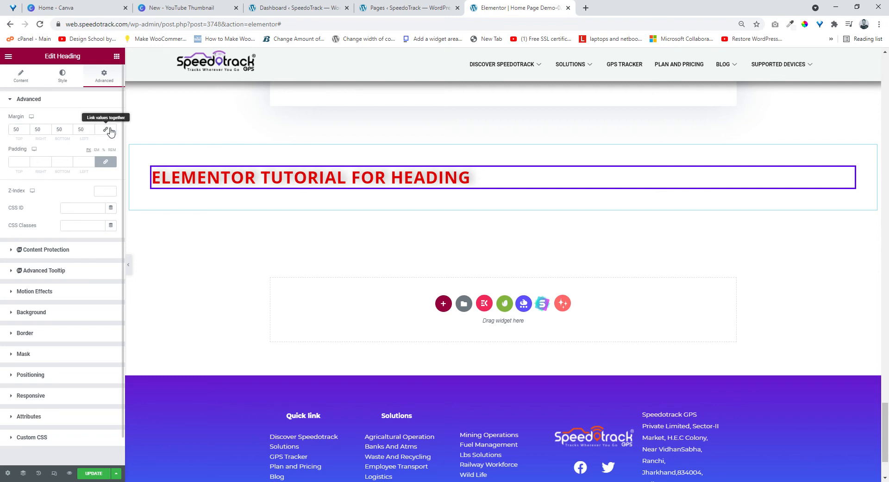
click(105, 129)
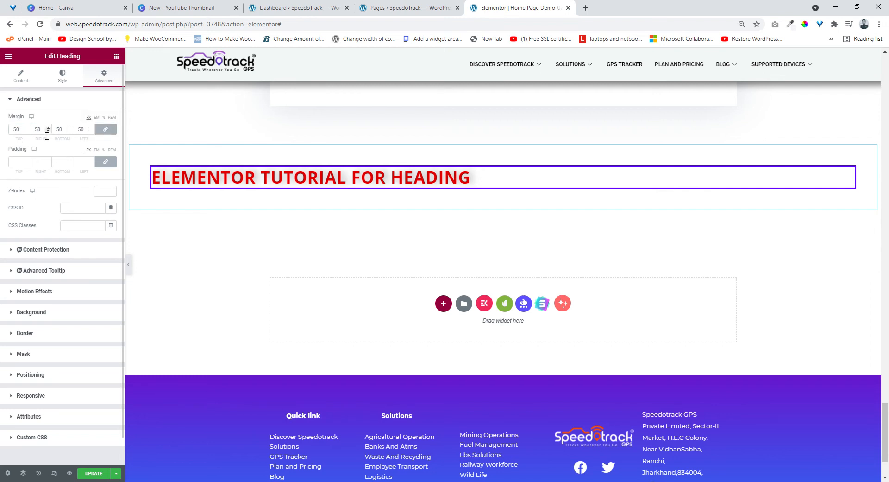
drag(26, 134, 2, 132)
key(BackSpace)
click(88, 131)
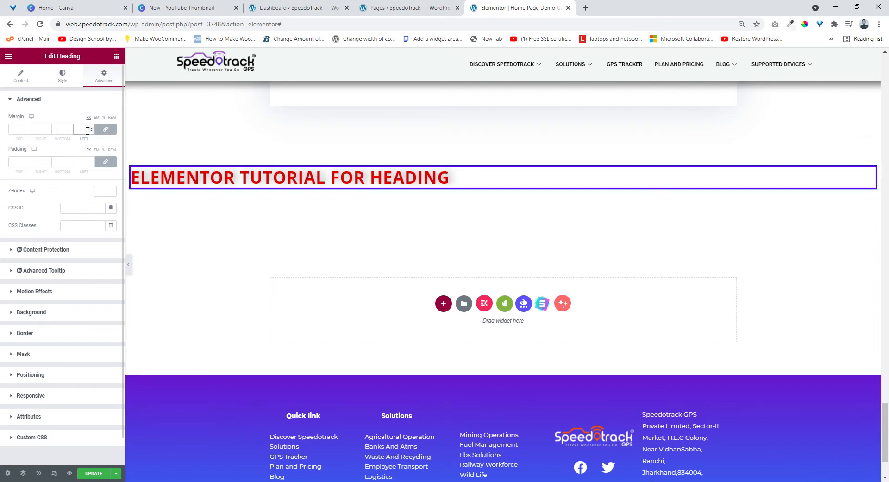
- Try a linked 200 px margin around the heading, and unlink the sides and reset each one to 0
text(200)
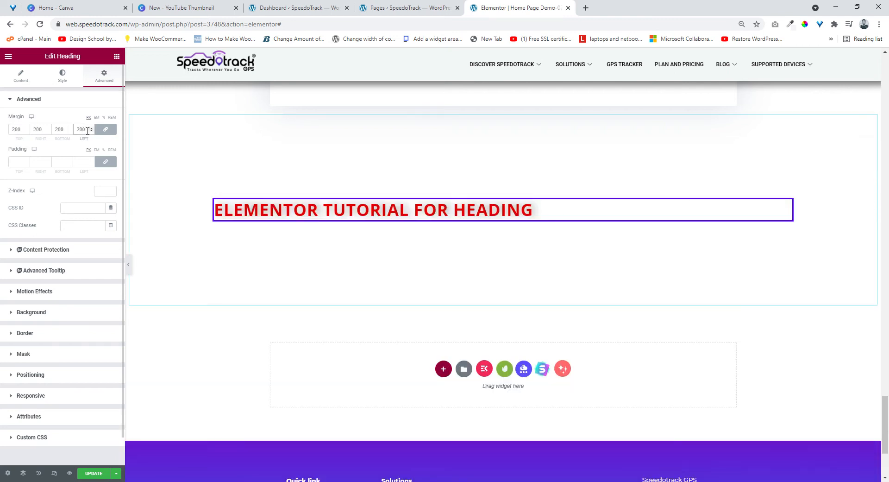
click(103, 127)
drag(25, 131, 3, 130)
key(BackSpace)
text(00)
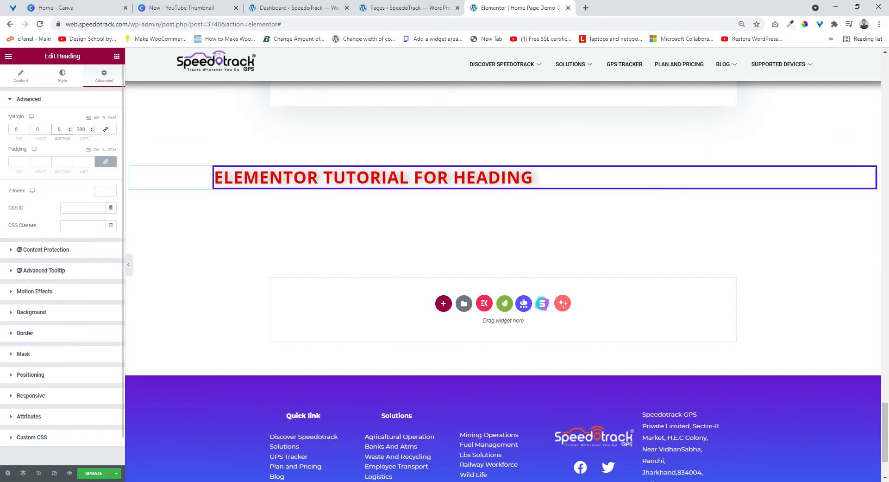
drag(90, 133, 47, 132)
text(0)
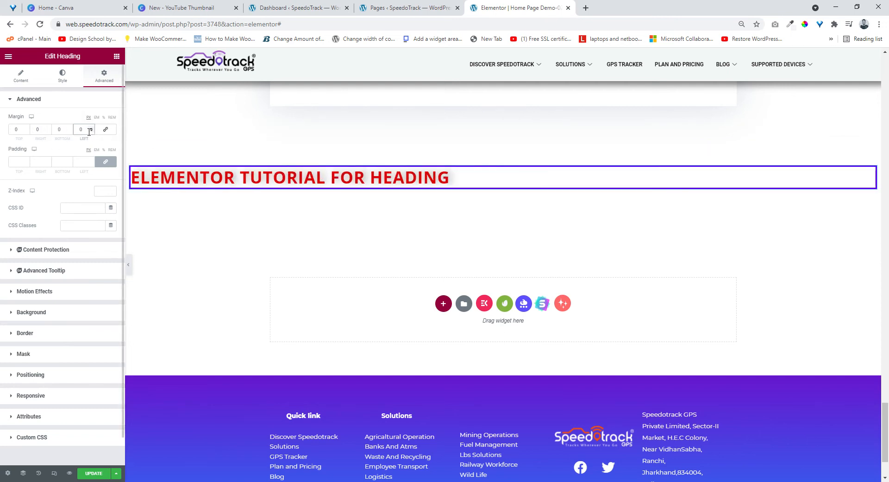
- Set the heading's left and right margins to 150 px each
text(150)
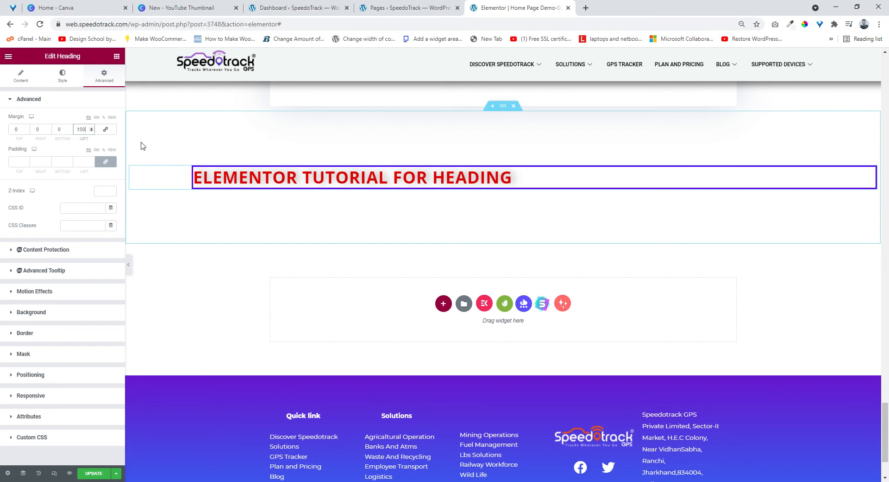
drag(44, 133, 2, 133)
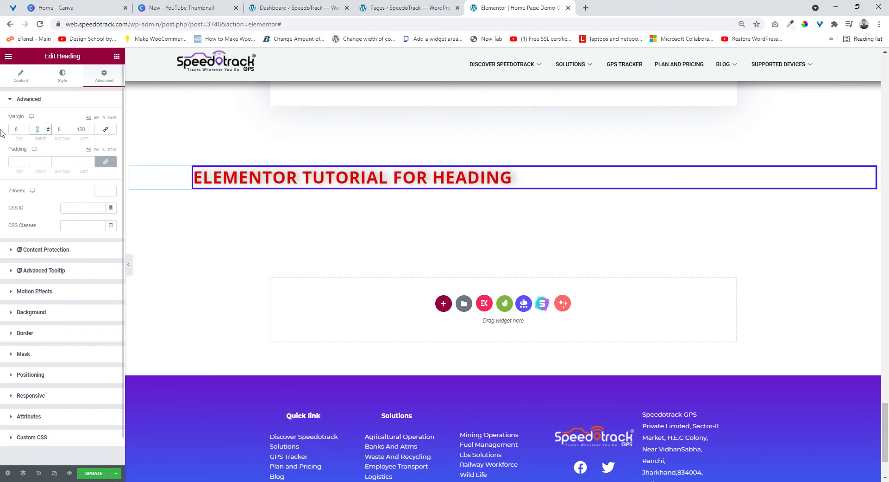
text(150)
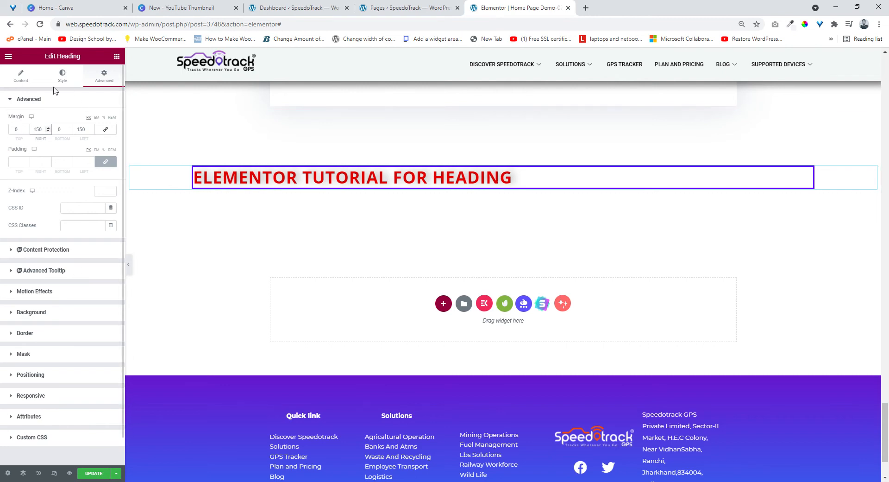
- Center-align the heading and set its left and right margins to 250 px each
click(19, 79)
click(88, 238)
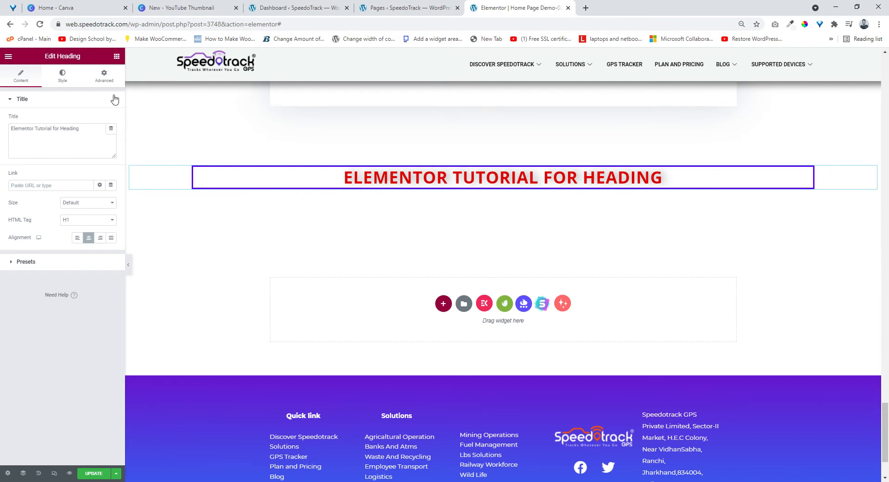
click(104, 77)
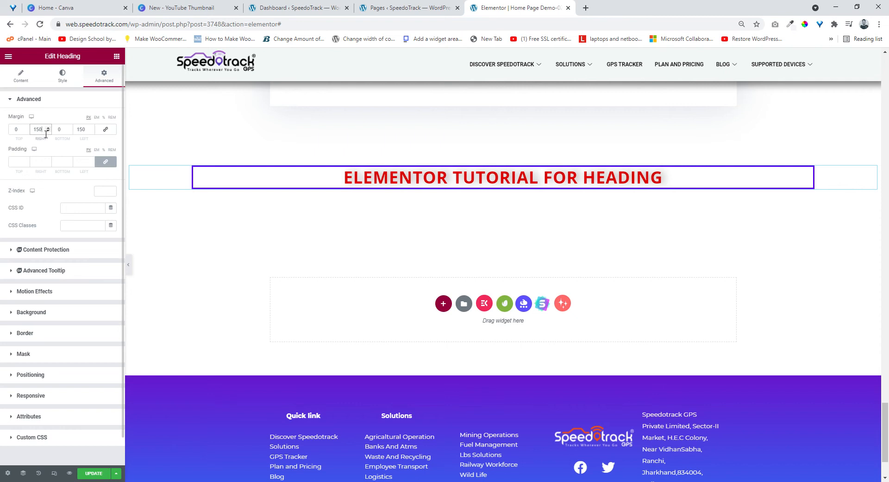
drag(46, 134, 1, 139)
text(250)
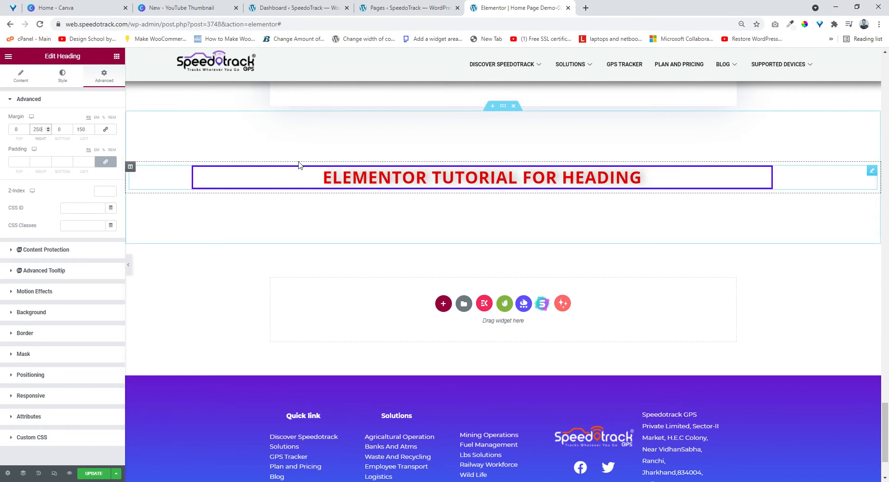
double_click(81, 129)
text(250)
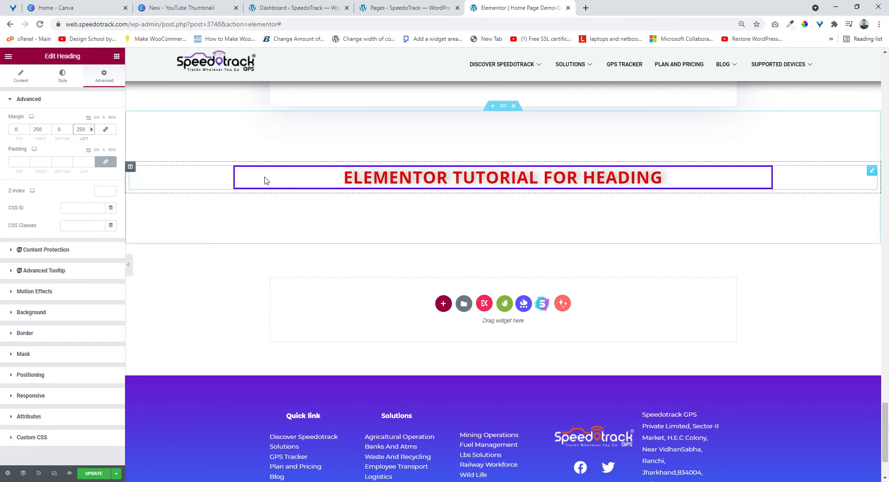
- Try linked padding of 10 and 20 px around the heading, and set it to 30 px on all sides
click(25, 162)
text(10)
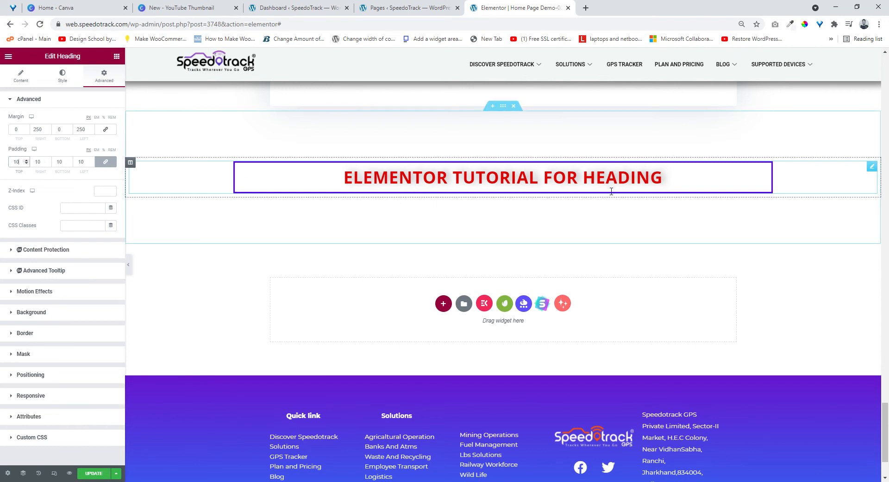
key(BackSpace)
key(BackSpace)
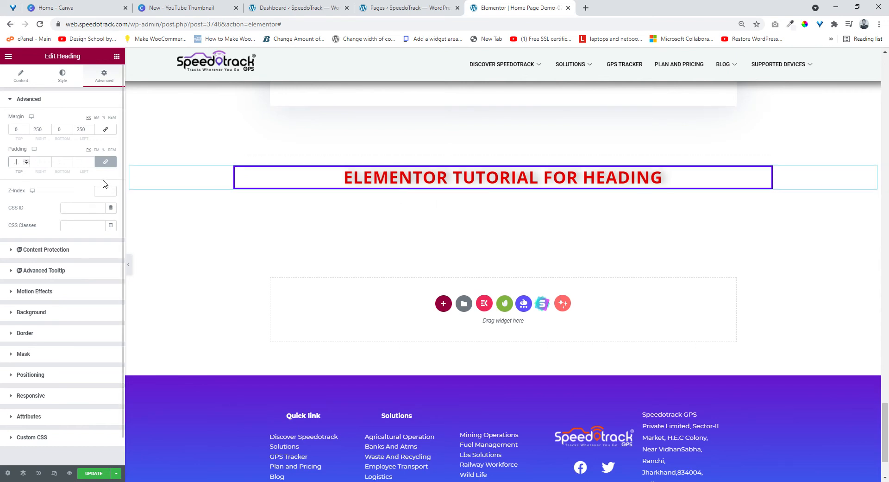
text(20)
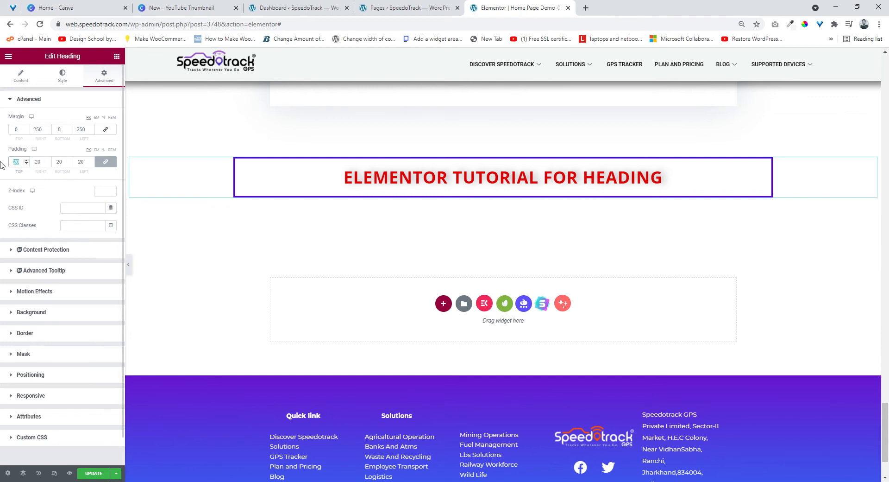
text(30)
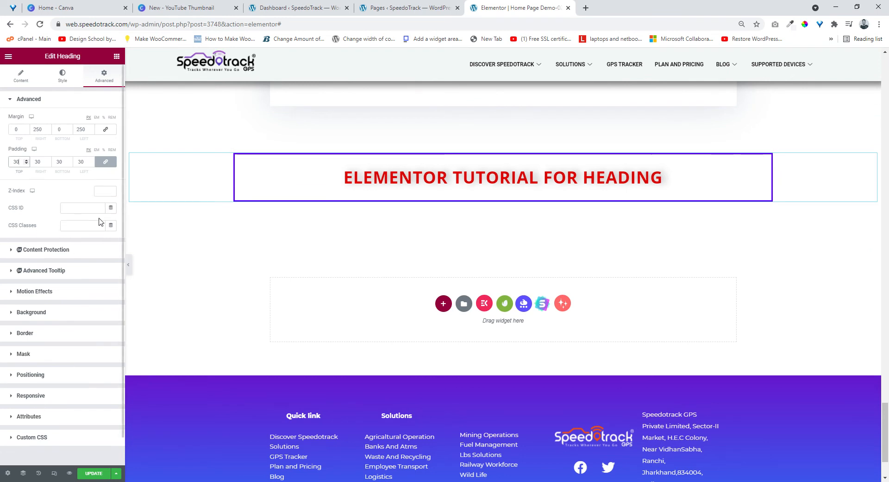
click(14, 436)
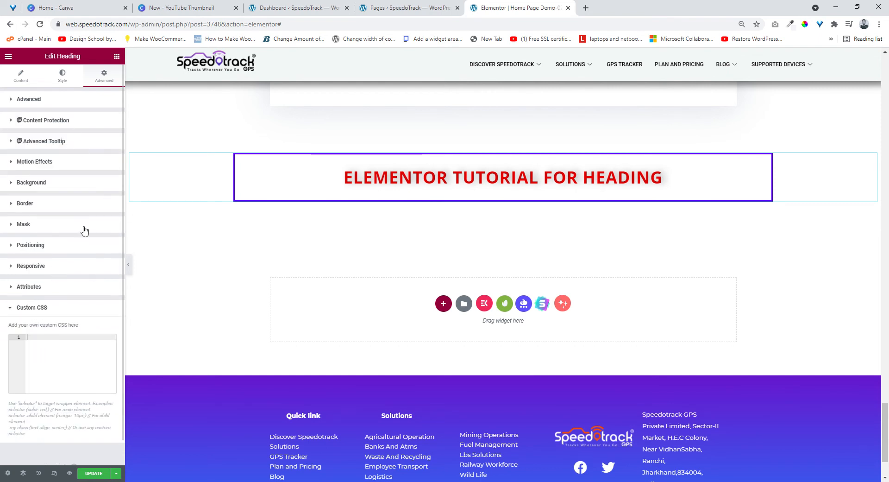
click(18, 100)
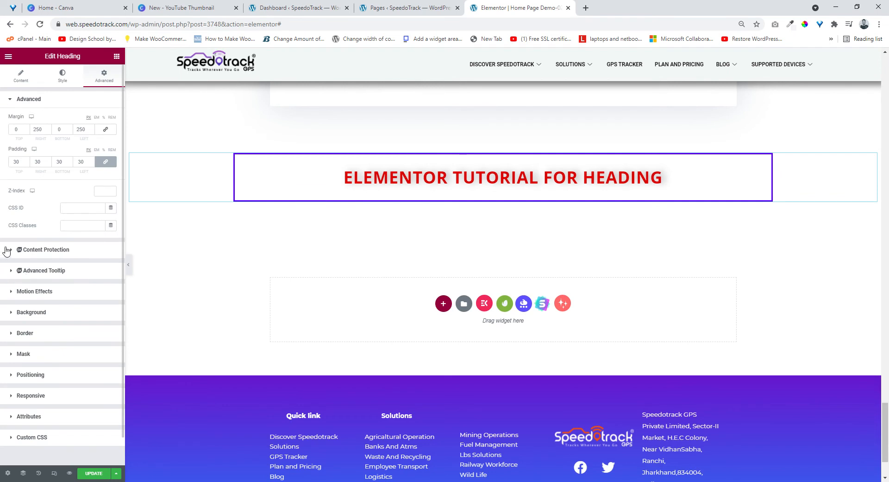
- Try the Zoom In, Zoom In Down and Bounce In entrance animations on the heading, and set the entrance animation to None
click(14, 292)
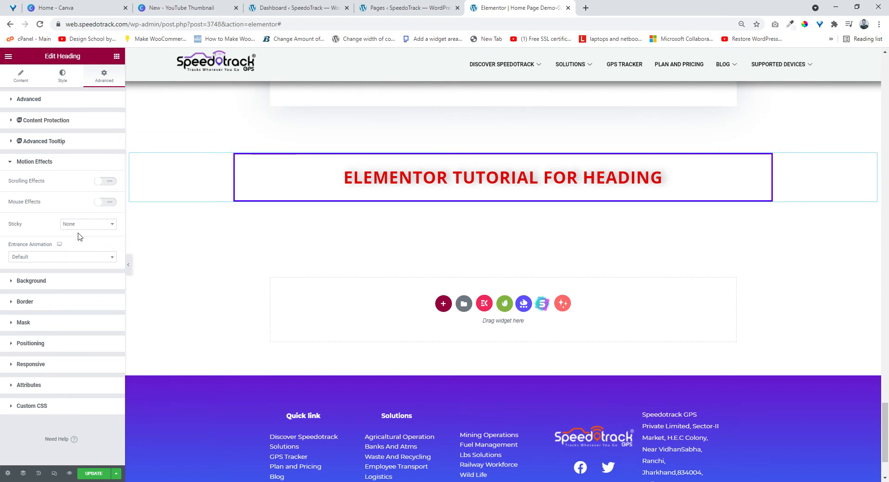
click(45, 259)
scroll(52, 325, down, 2)
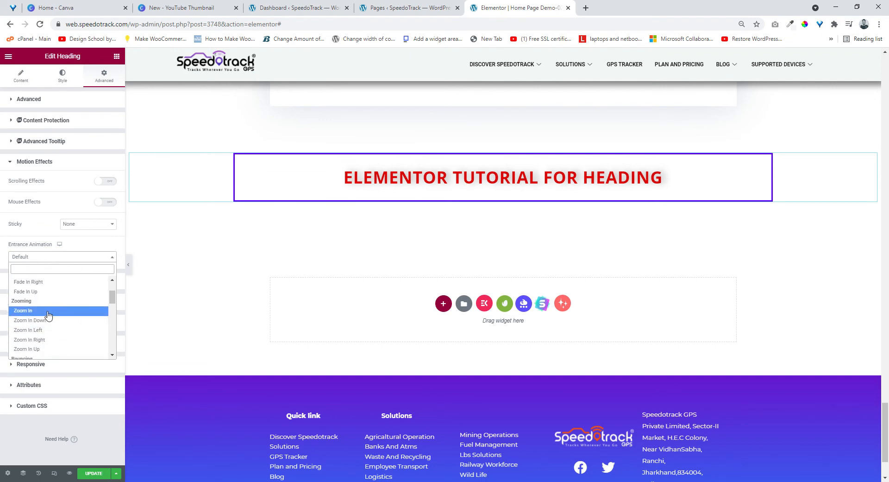
click(49, 317)
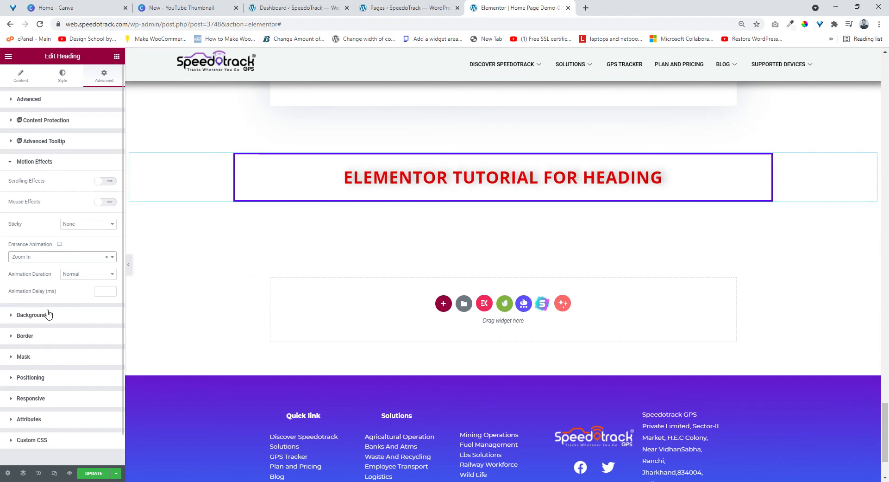
click(48, 258)
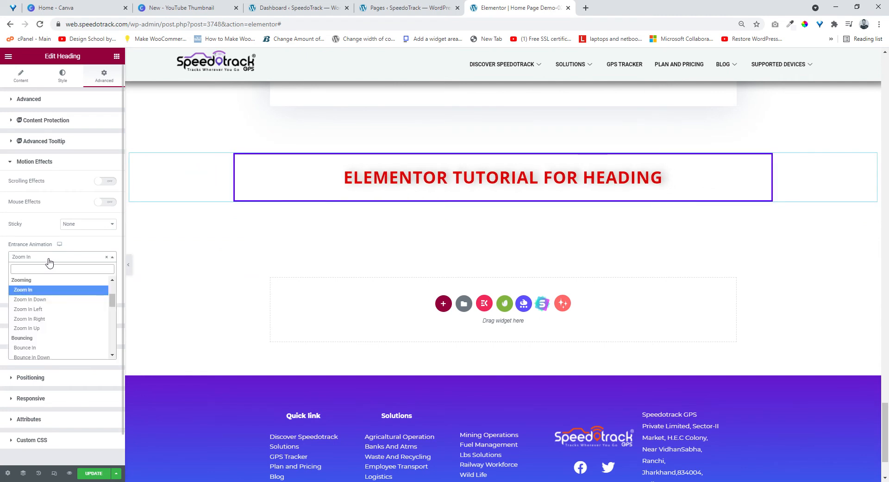
click(41, 302)
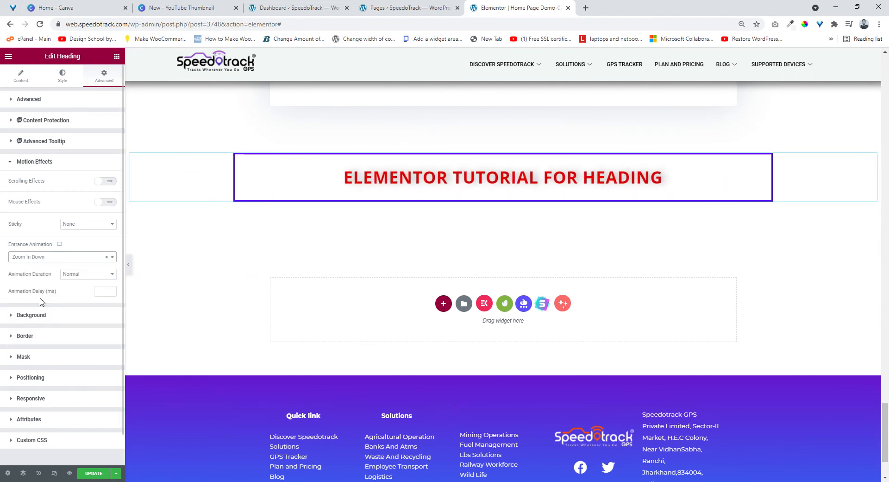
click(37, 258)
click(36, 340)
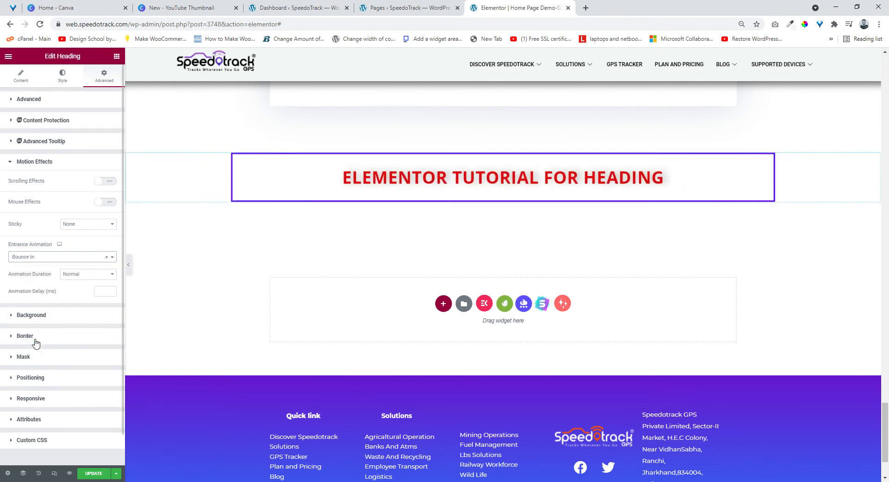
click(41, 257)
scroll(48, 315, down, 2)
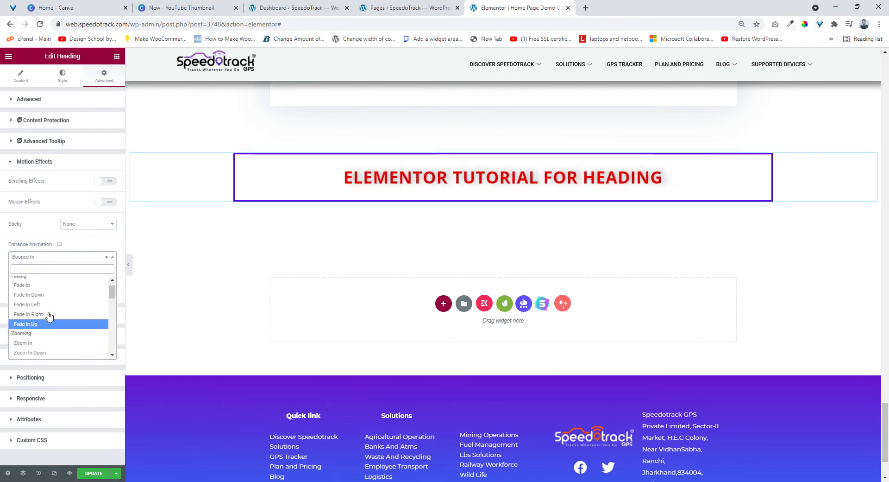
scroll(49, 315, up, 3)
click(21, 281)
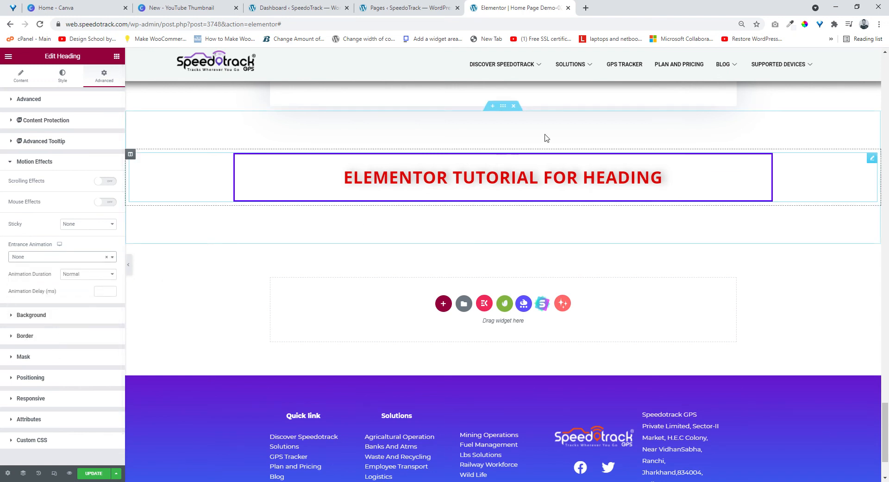
- Try a light classic background color behind the heading, and clear the color
click(48, 316)
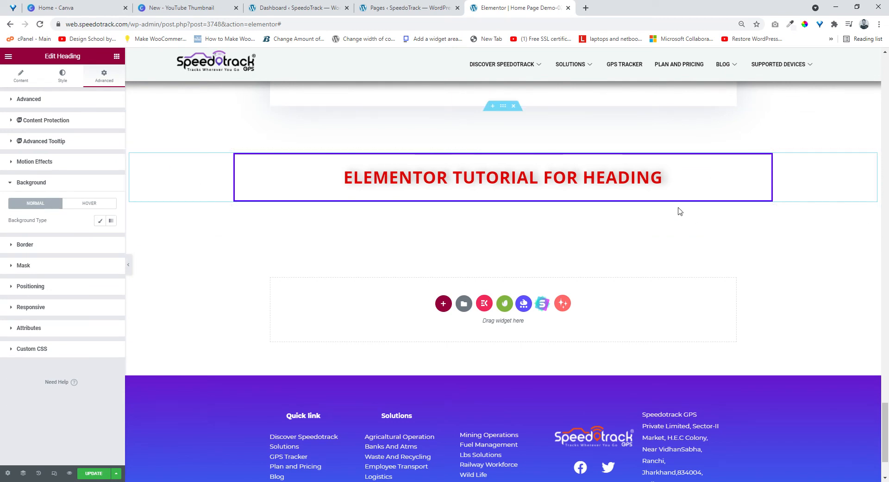
click(100, 220)
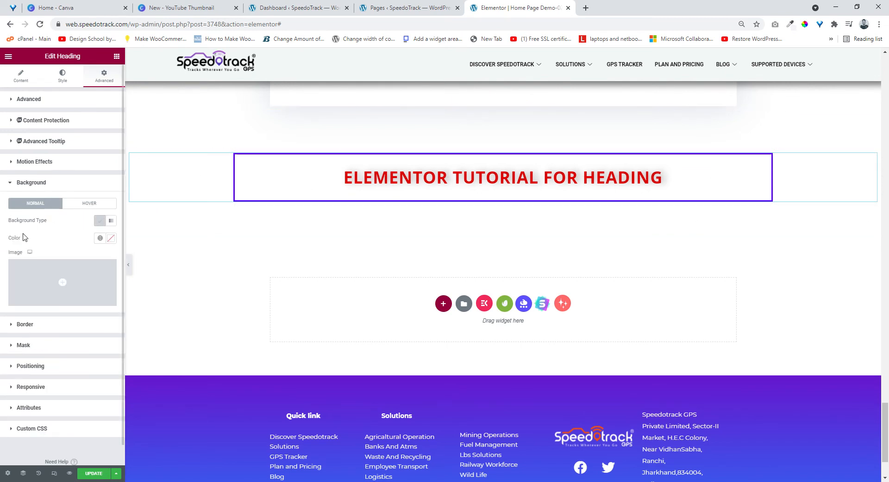
click(111, 238)
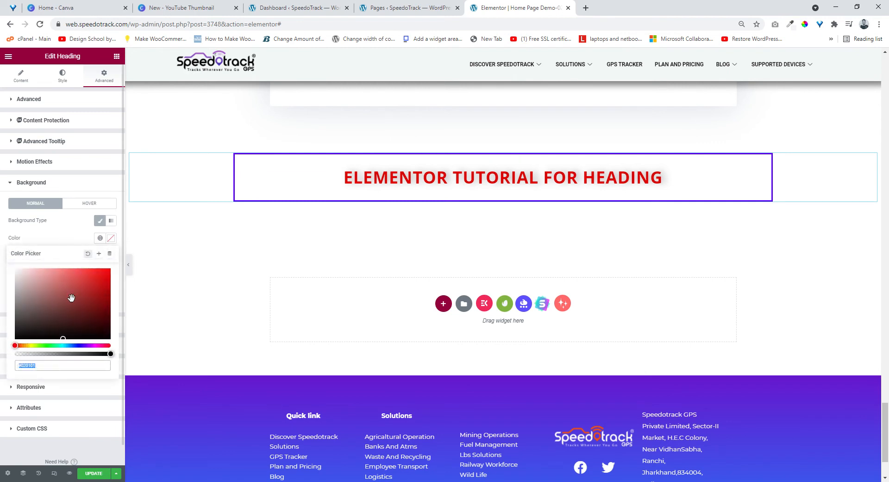
click(63, 340)
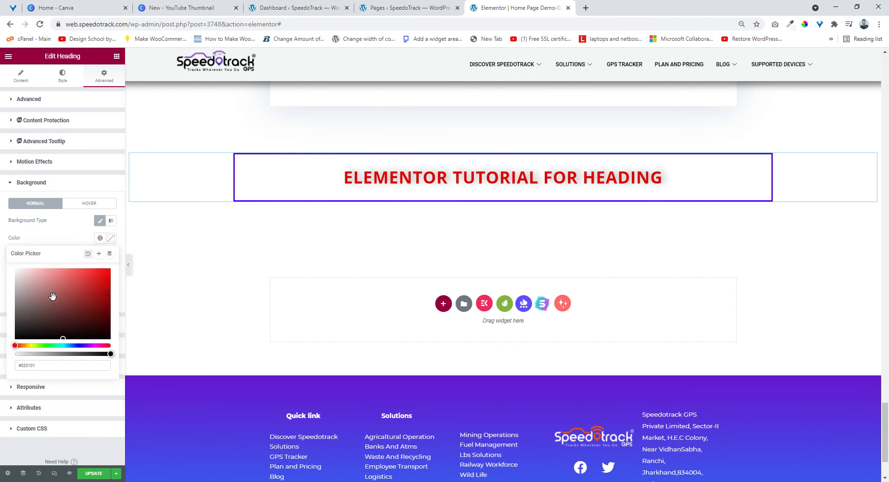
click(62, 338)
drag(69, 336, 27, 274)
click(87, 254)
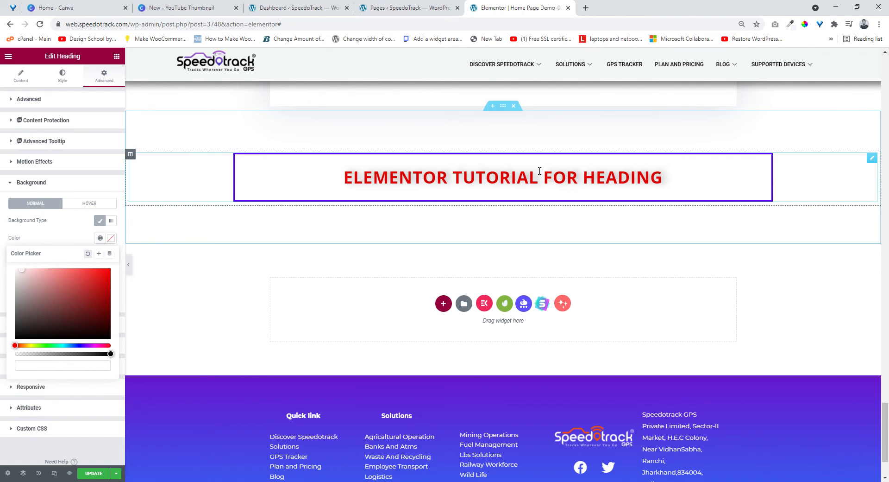
- Give the section containing the heading a classic background overlay in light pink #FFDEDE
click(507, 107)
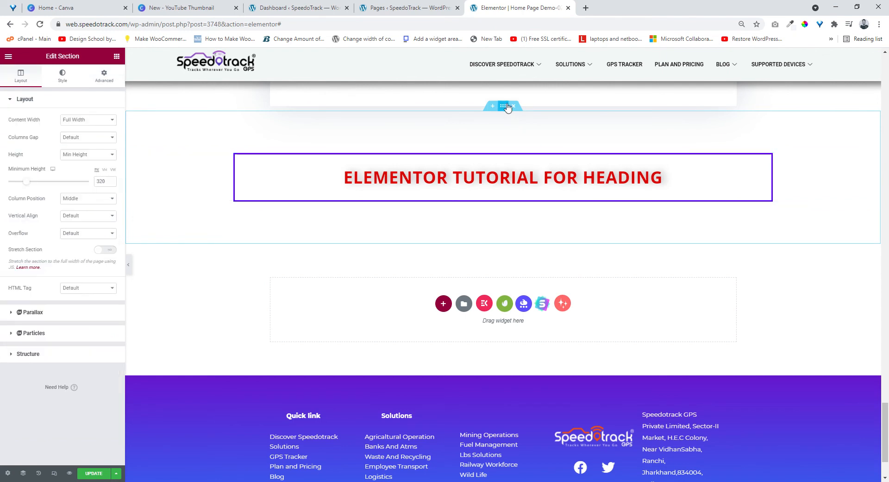
click(60, 74)
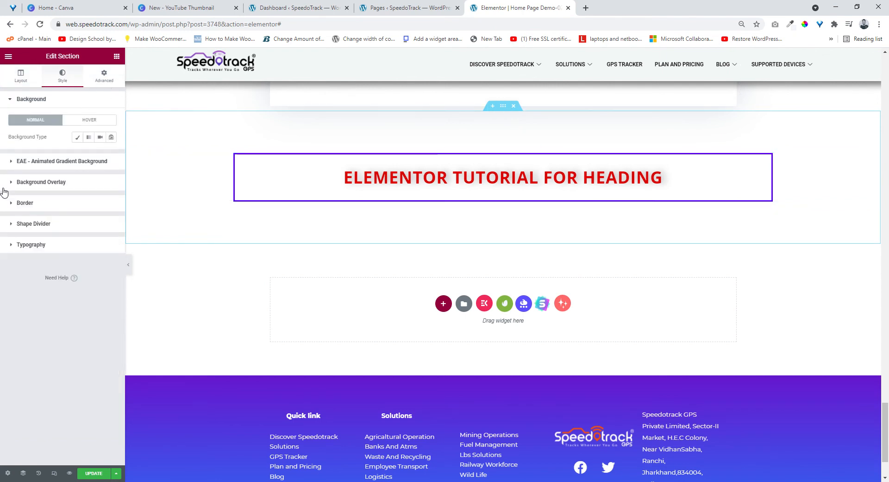
click(19, 182)
click(104, 179)
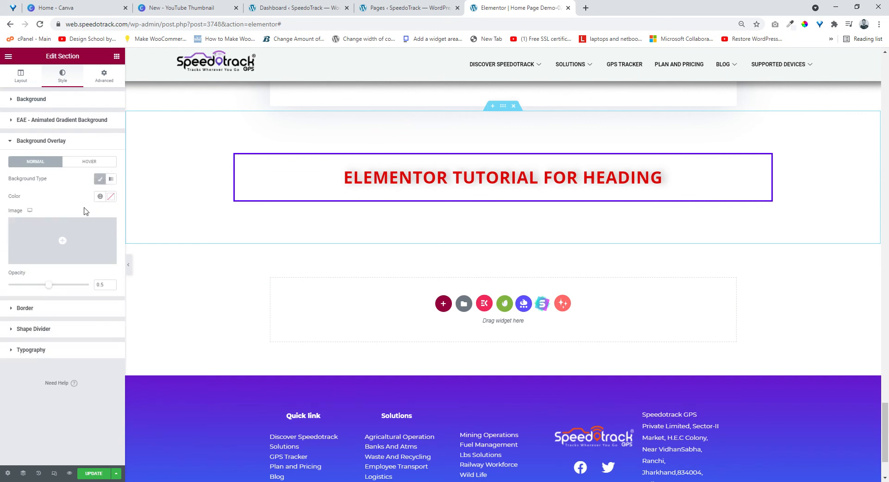
click(111, 197)
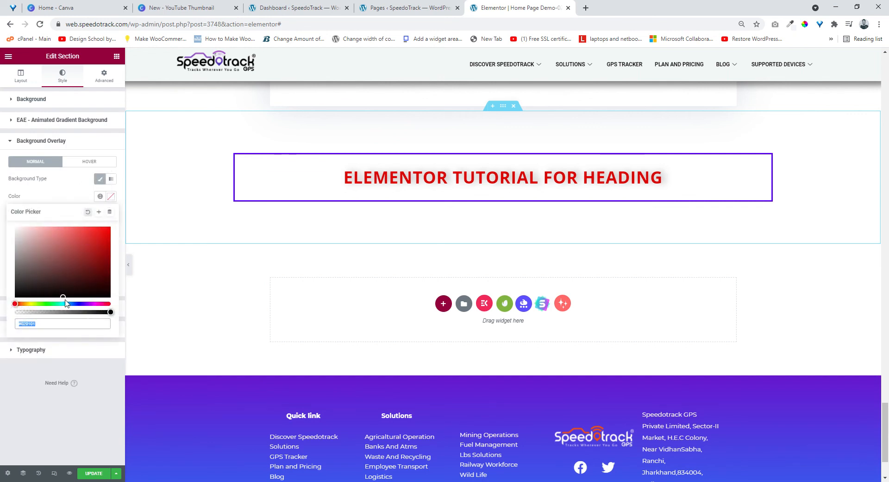
drag(41, 252, 28, 230)
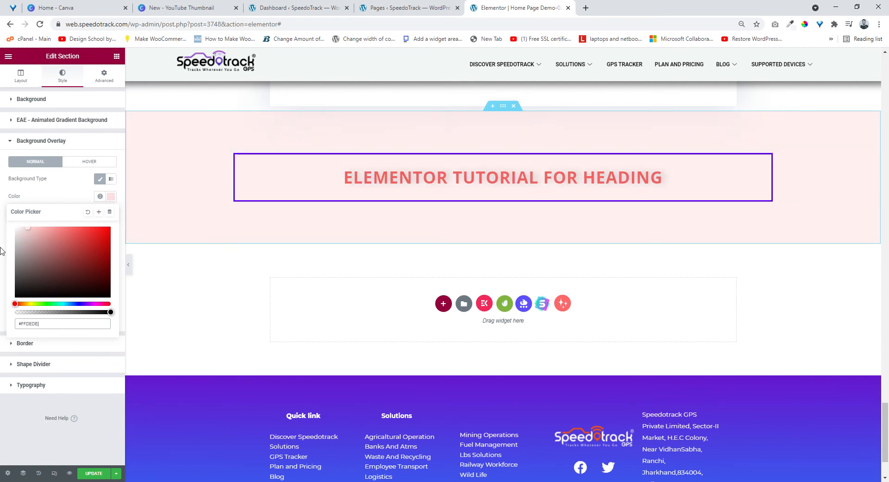
click(70, 183)
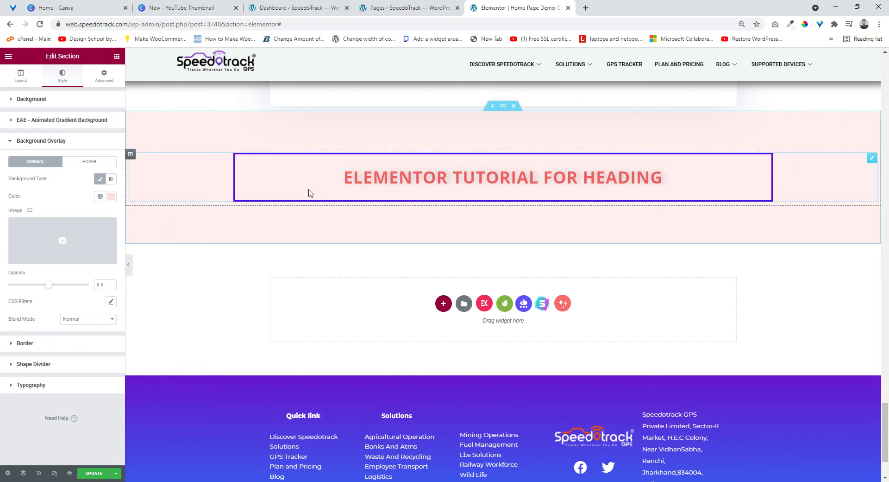
- Examine the heading's border, mask, positioning and responsive visibility settings
click(640, 218)
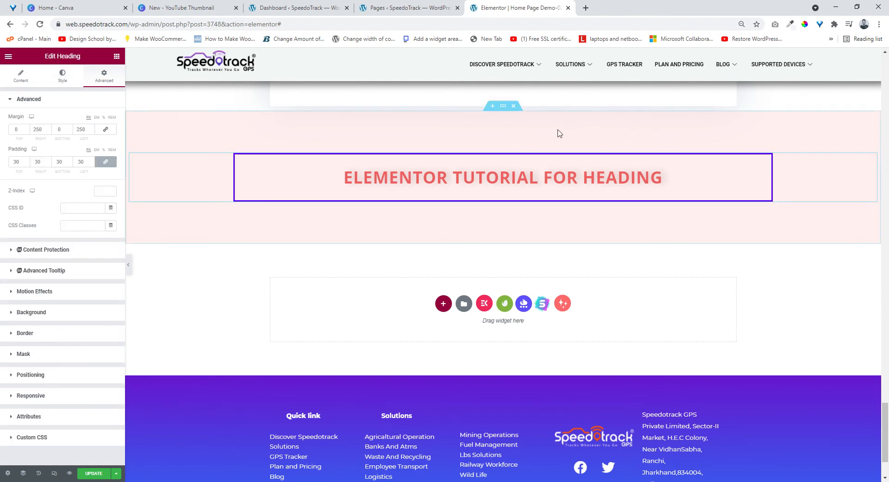
right_click(872, 161)
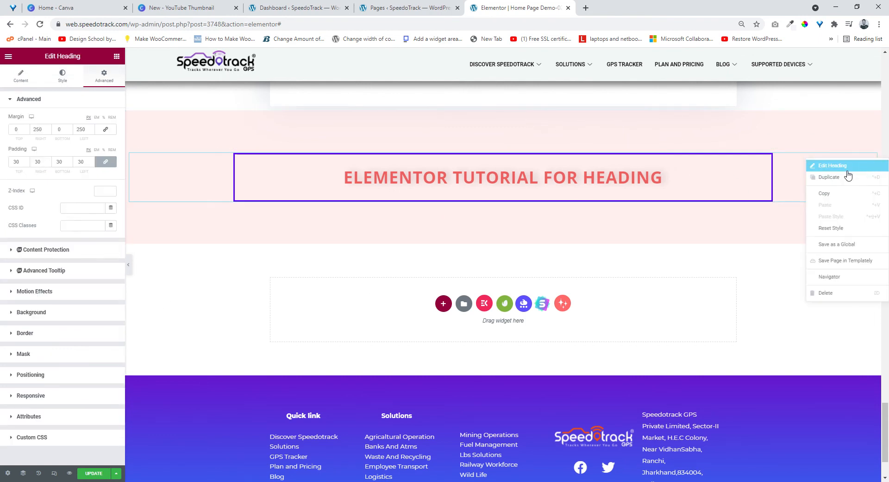
click(845, 170)
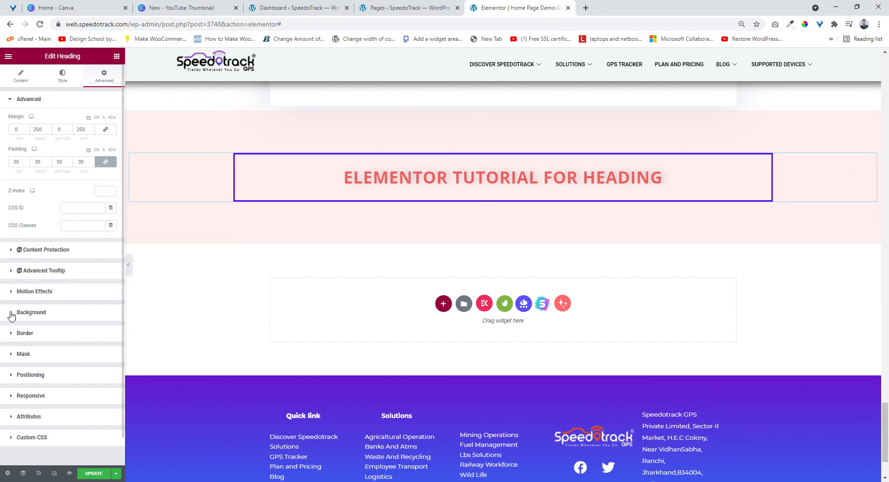
click(19, 332)
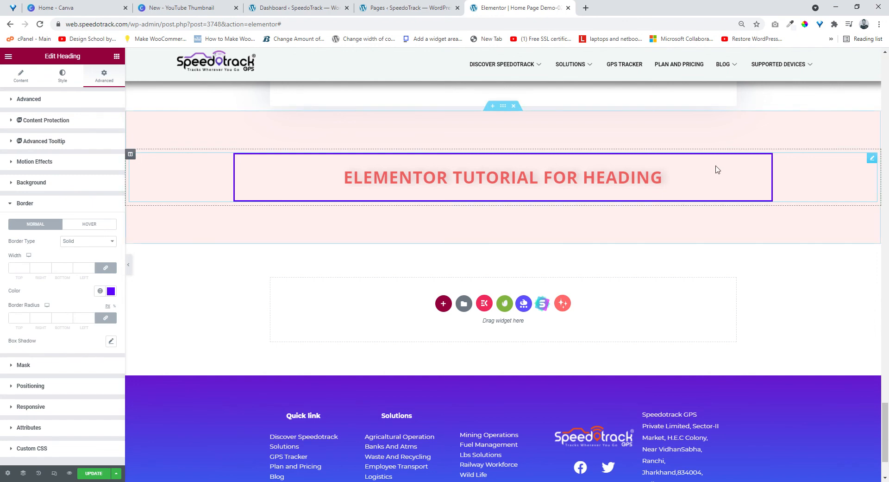
click(11, 366)
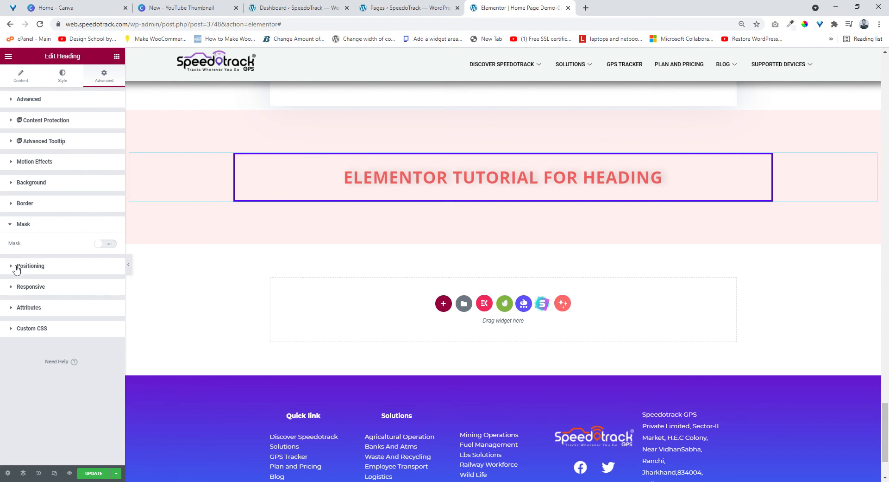
click(15, 266)
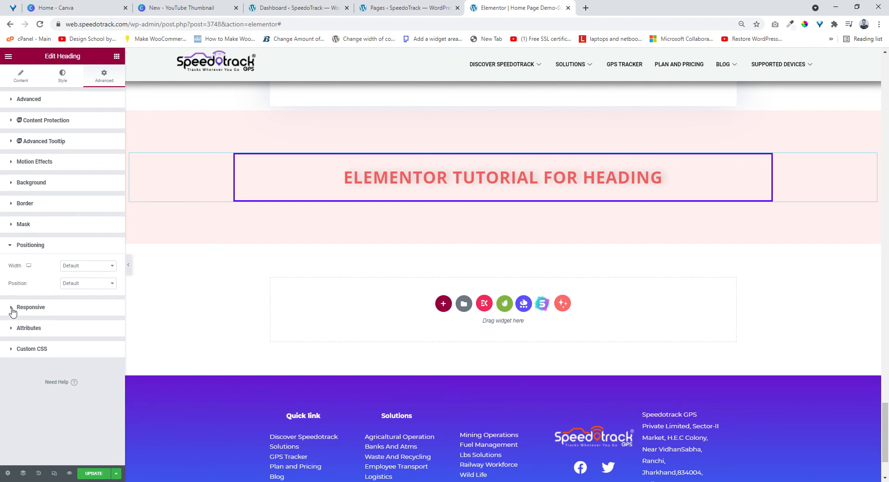
click(11, 307)
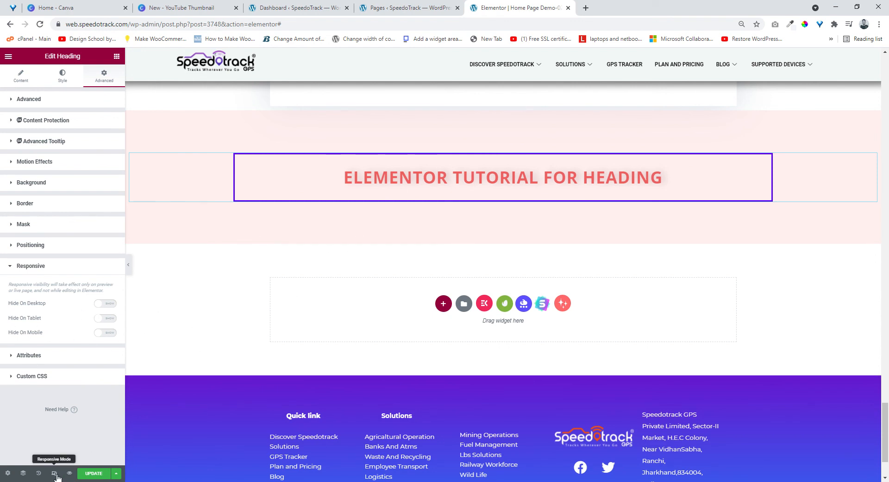
- Preview the heading section at mobile size in responsive mode and return to the desktop view
click(55, 473)
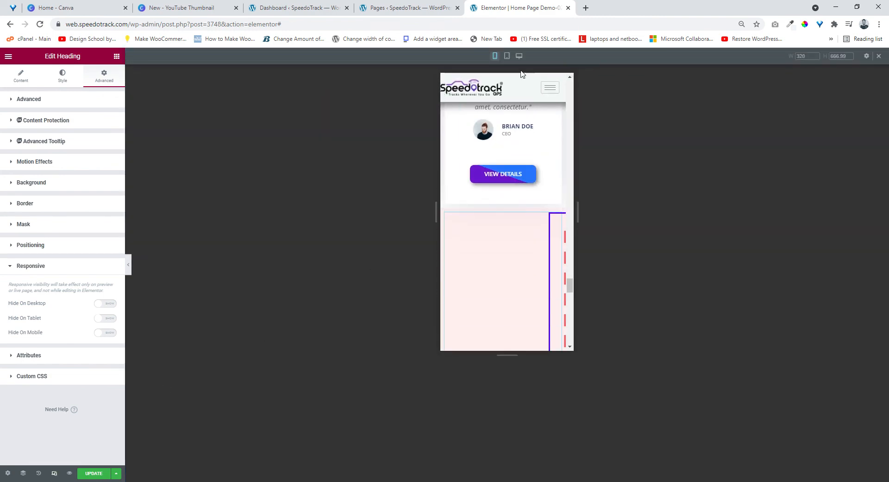
click(519, 56)
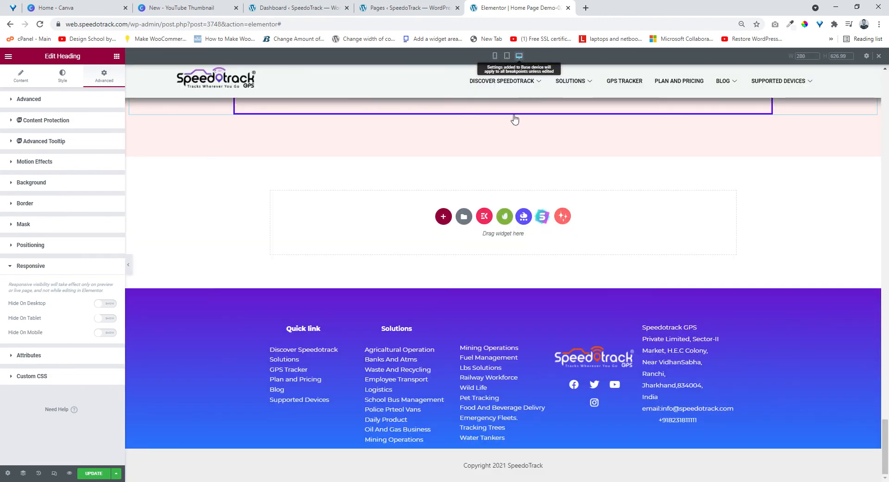
scroll(357, 295, up, 3)
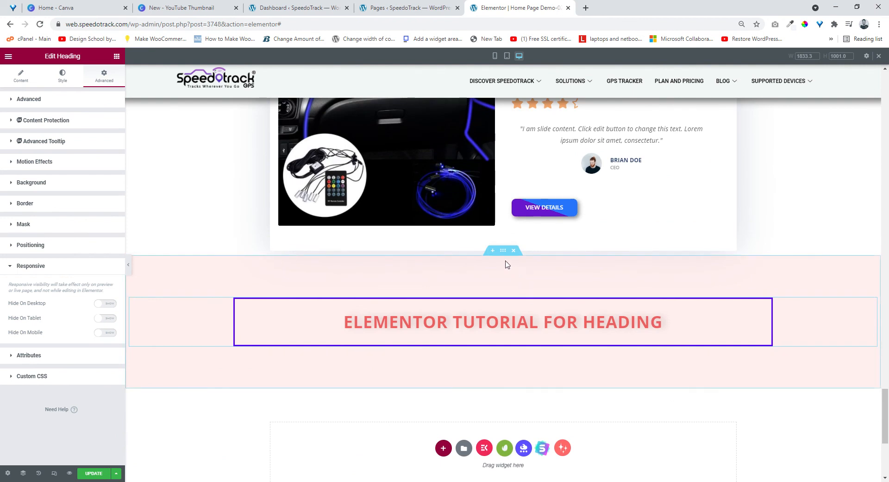
- Try hiding the heading on mobile, check it in the mobile preview, and turn the hiding off again in desktop view
click(111, 332)
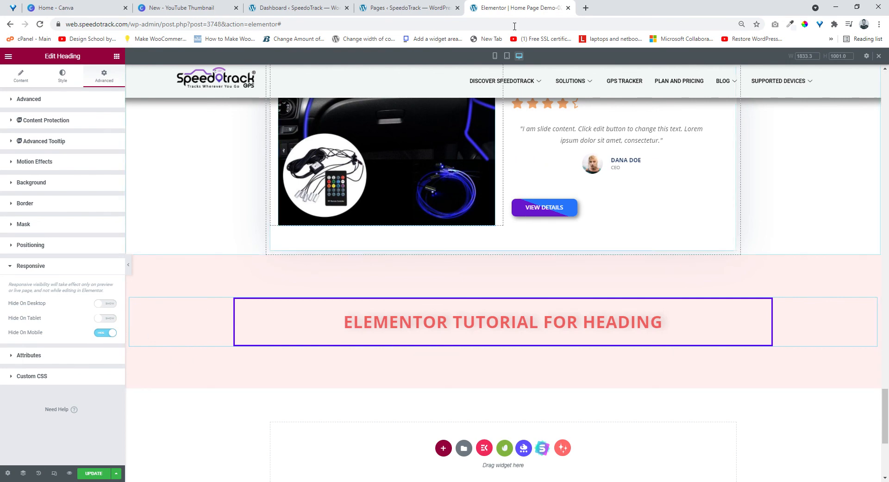
click(495, 56)
scroll(482, 215, down, 10)
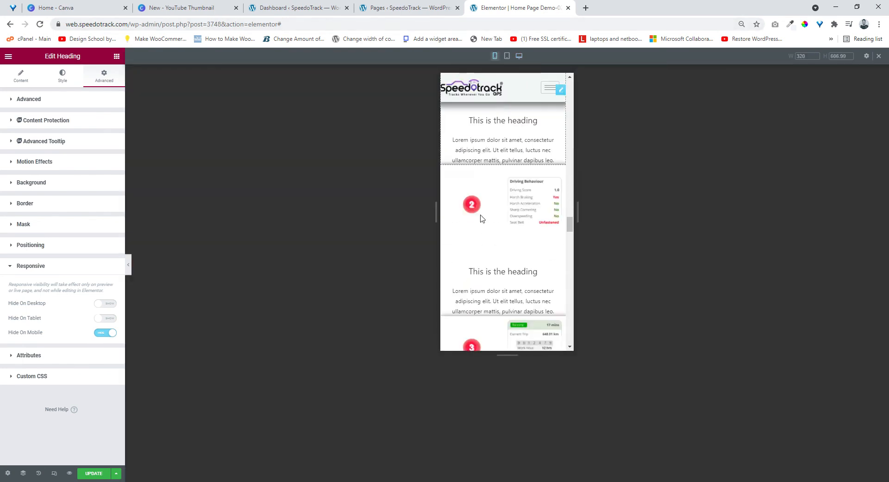
scroll(487, 226, down, 5)
scroll(486, 218, up, 3)
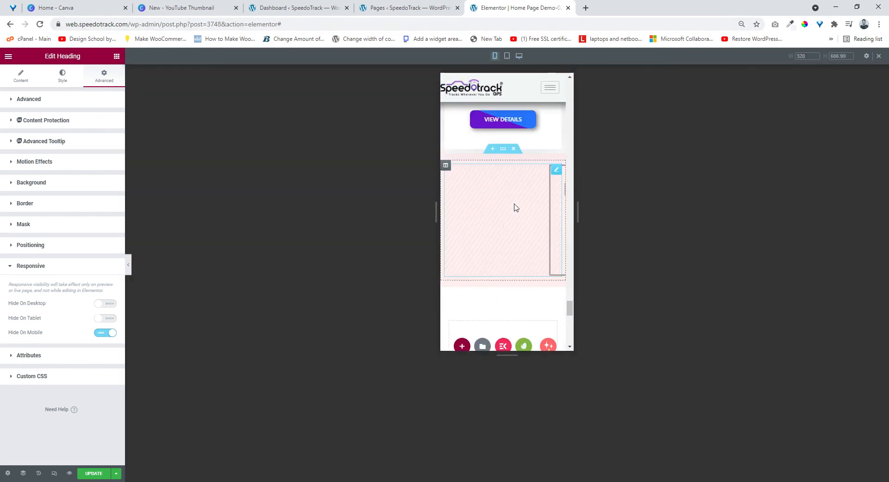
click(519, 56)
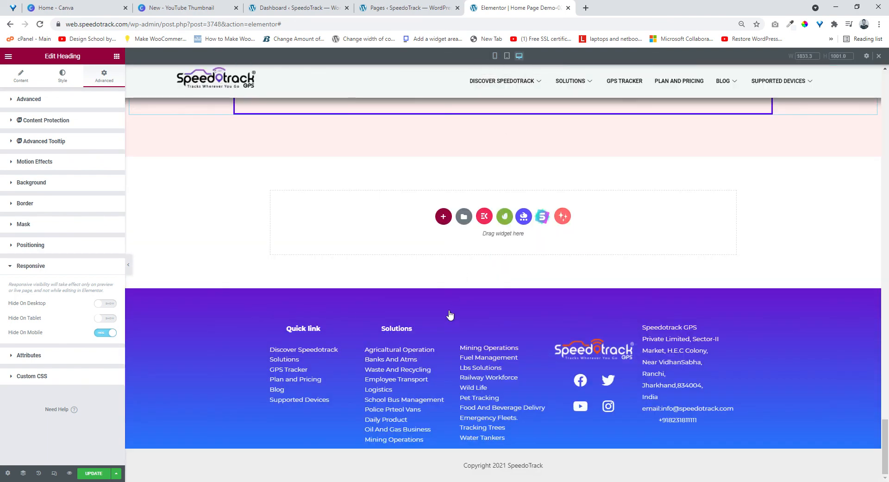
scroll(447, 307, up, 3)
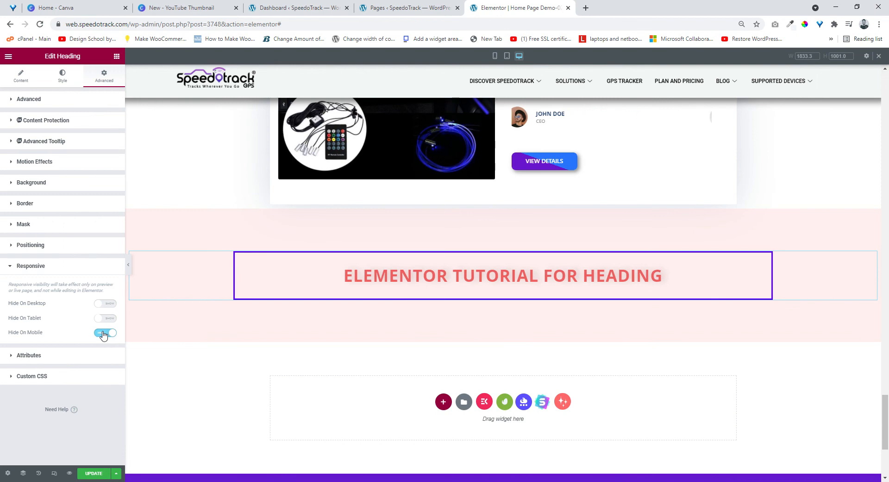
click(104, 332)
- Examine the heading's custom attributes and custom CSS settings
click(49, 361)
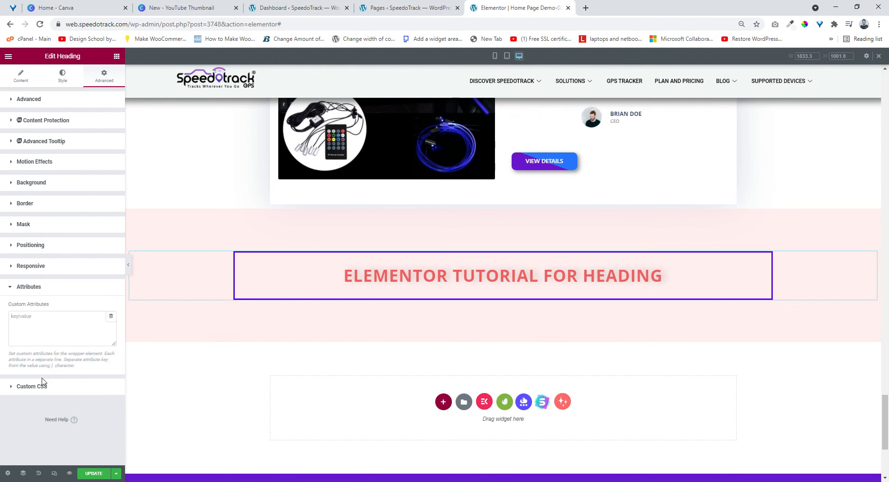
click(25, 391)
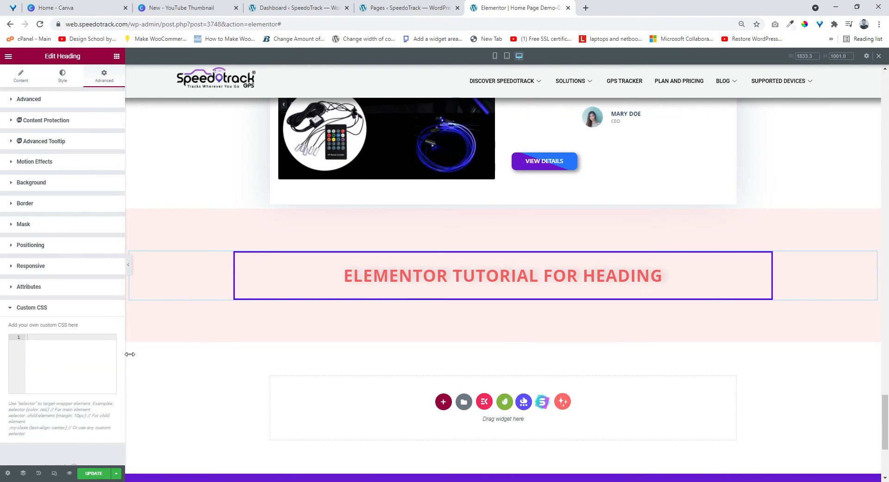
click(506, 281)
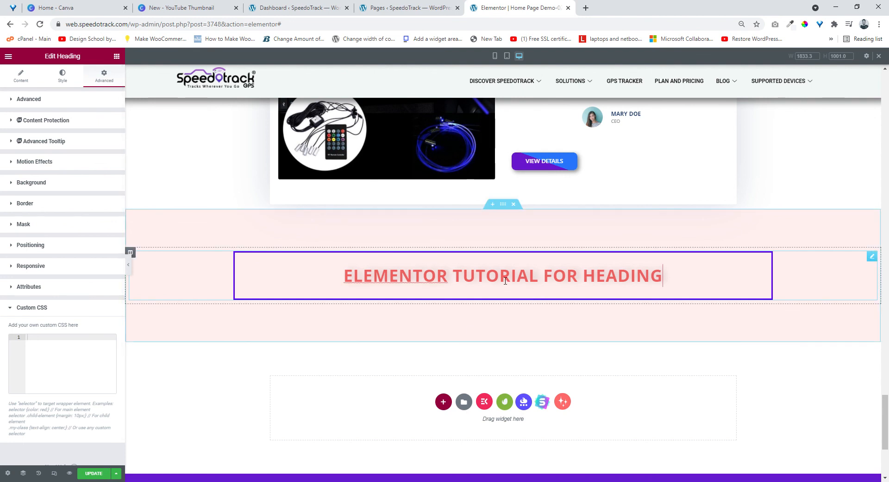
click(95, 347)
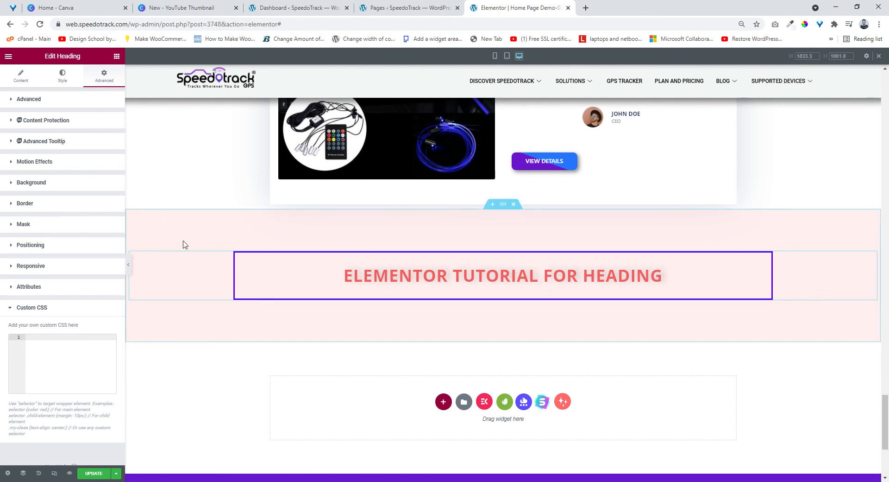
scroll(222, 389, up, 7)
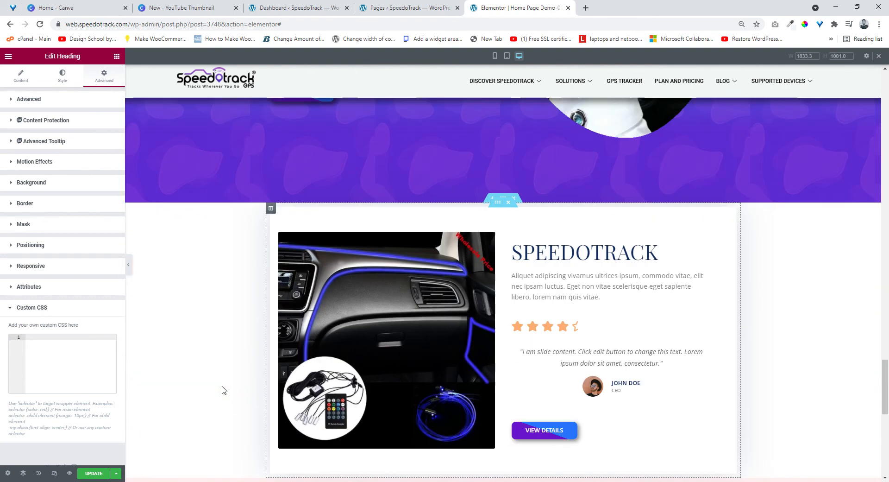
scroll(236, 372, down, 7)
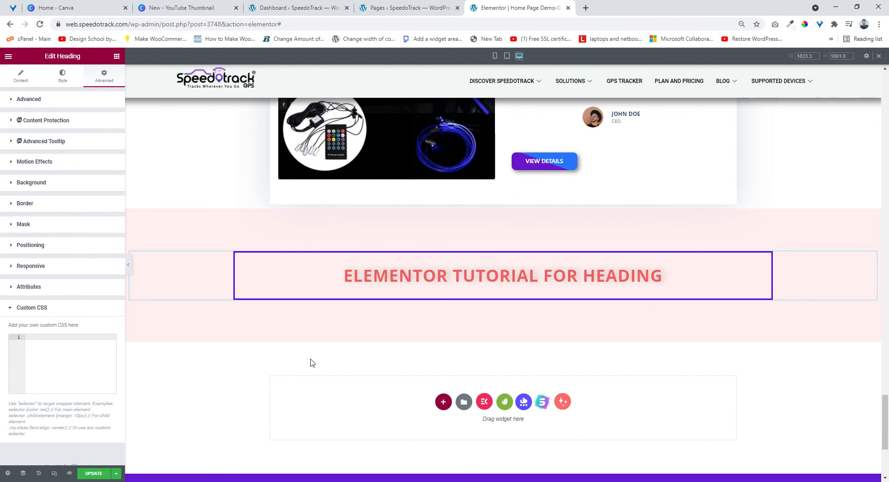
scroll(308, 357, up, 10)
scroll(271, 308, down, 15)
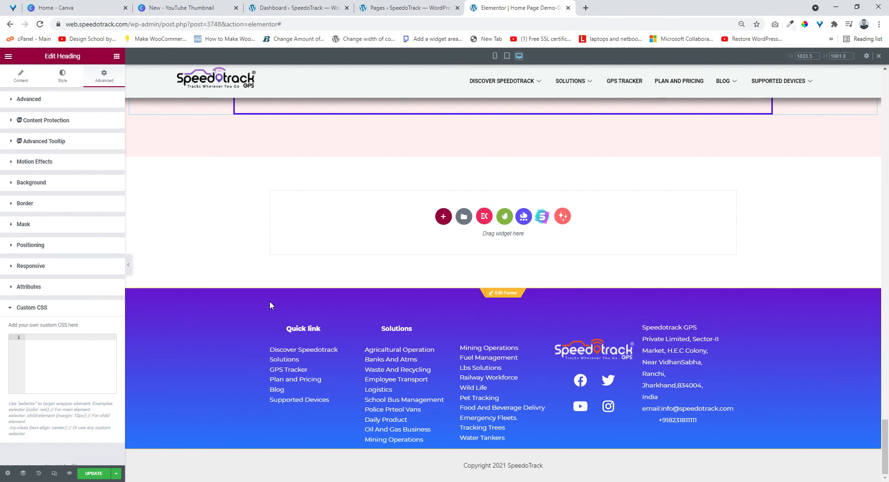
scroll(399, 384, up, 4)
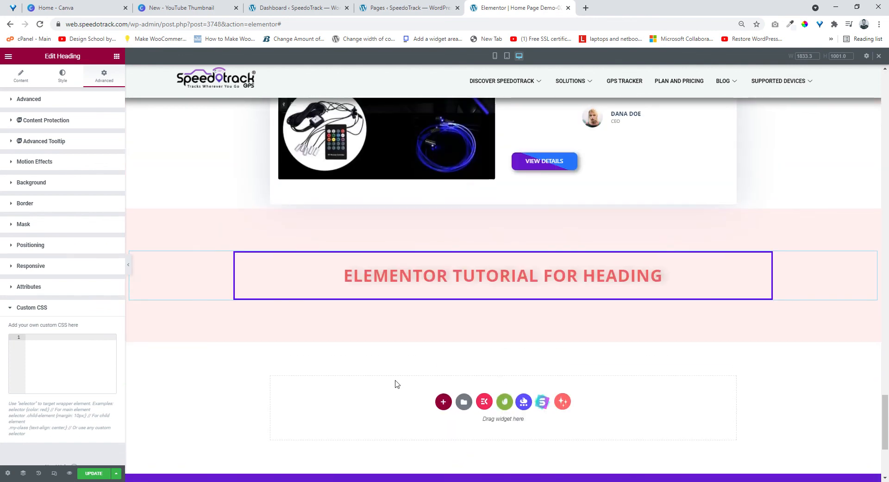
scroll(266, 365, up, 4)
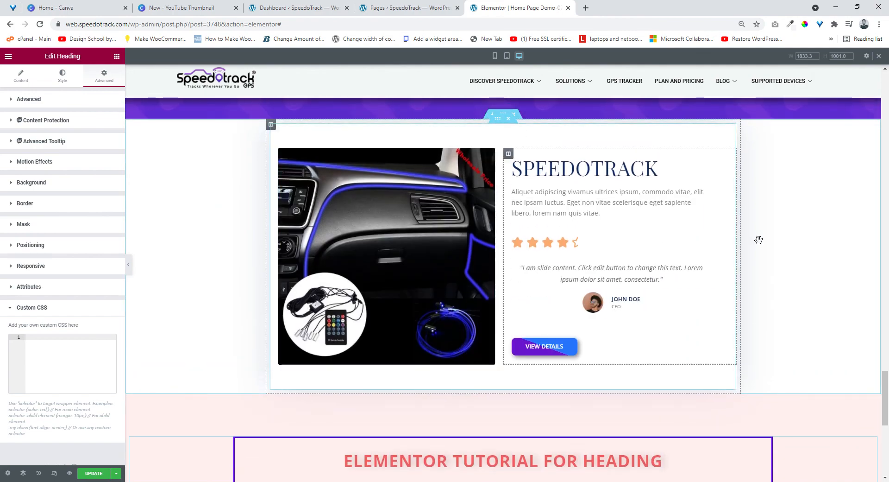